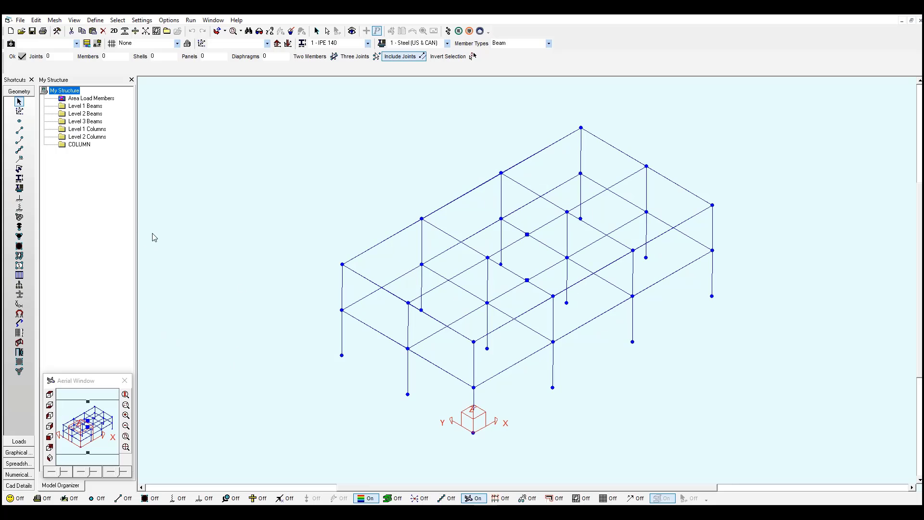
Step: Show the assigned sections (IPE 140 beams, HE 340 A columns) and the column-base supports
left_click(20, 179)
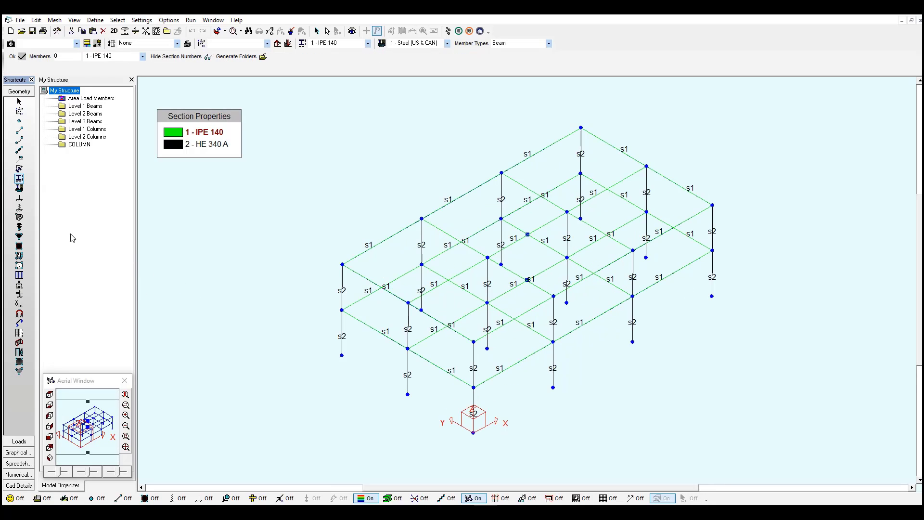
left_click(19, 198)
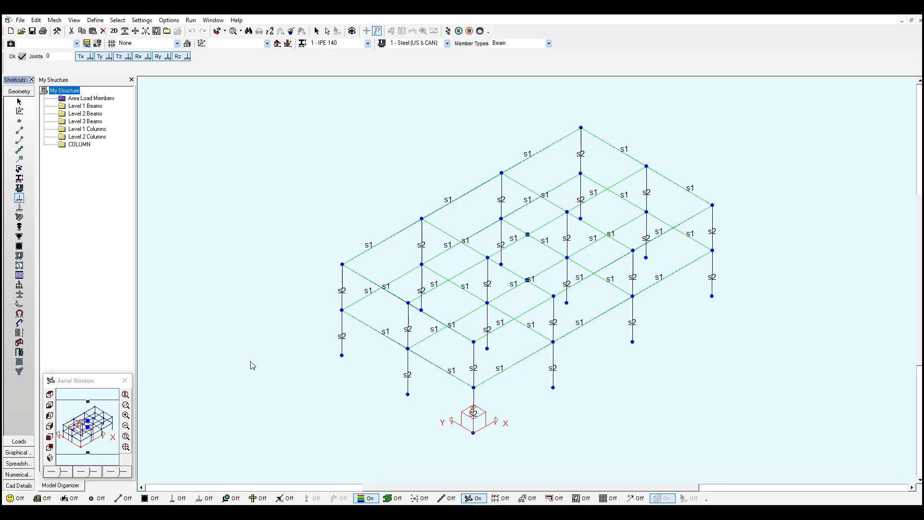
Step: Review the Dead Load case settings and display its -1.5 kN/m² area loads on the floors
left_click(20, 442)
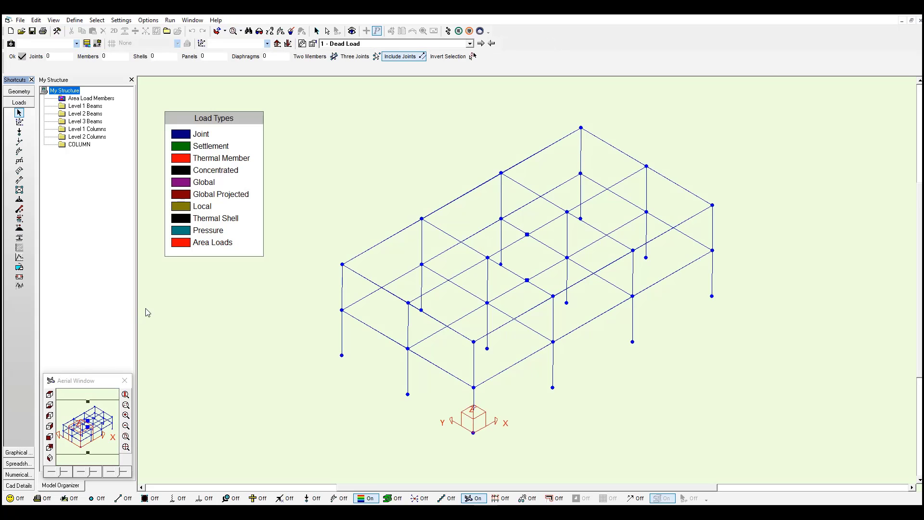
left_click(313, 43)
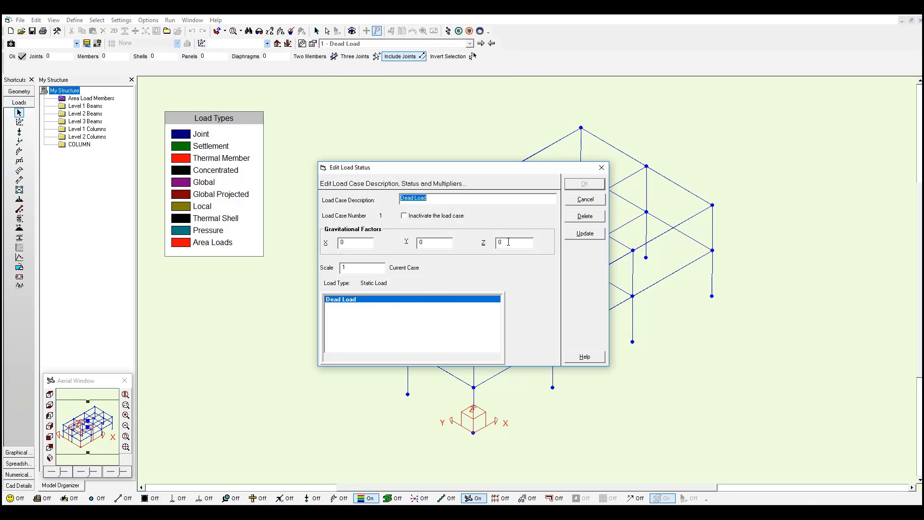
left_click(601, 167)
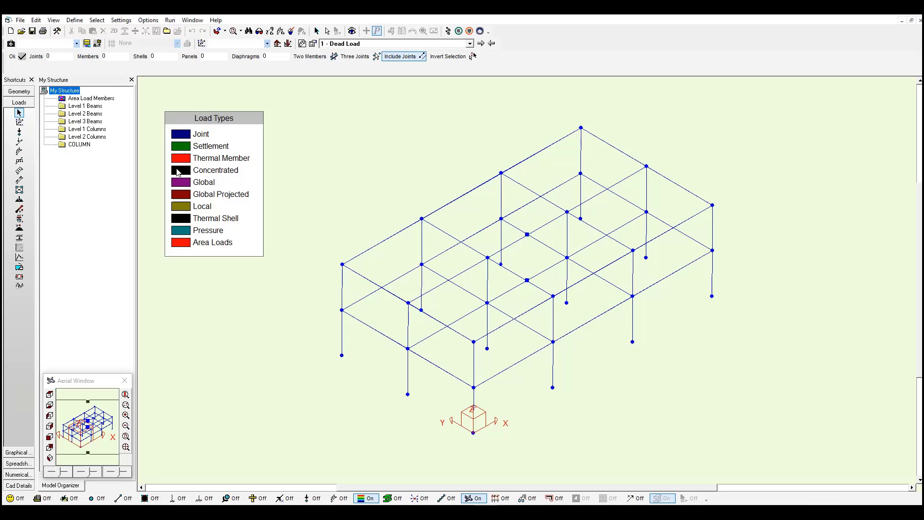
left_click(19, 191)
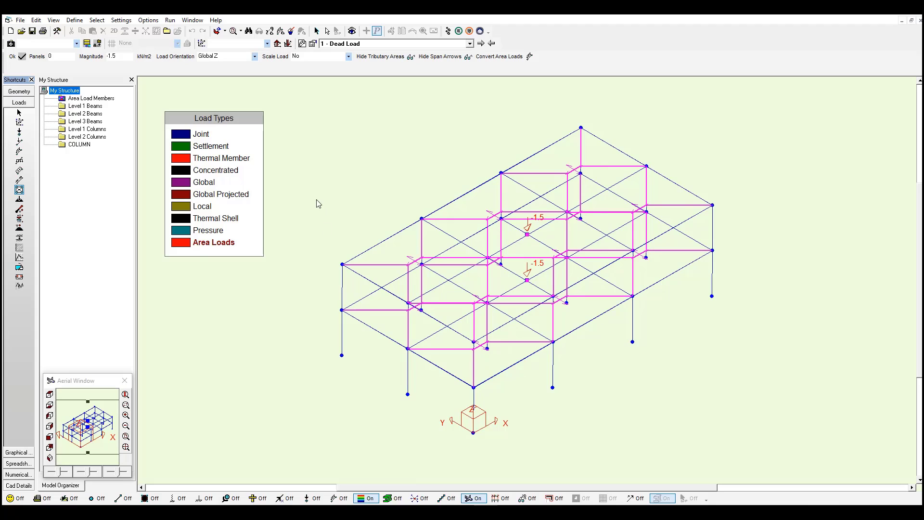
Step: Display the Dead Load deflected shape, shear and moment diagrams, then send the model to S-STEEL
left_click(17, 453)
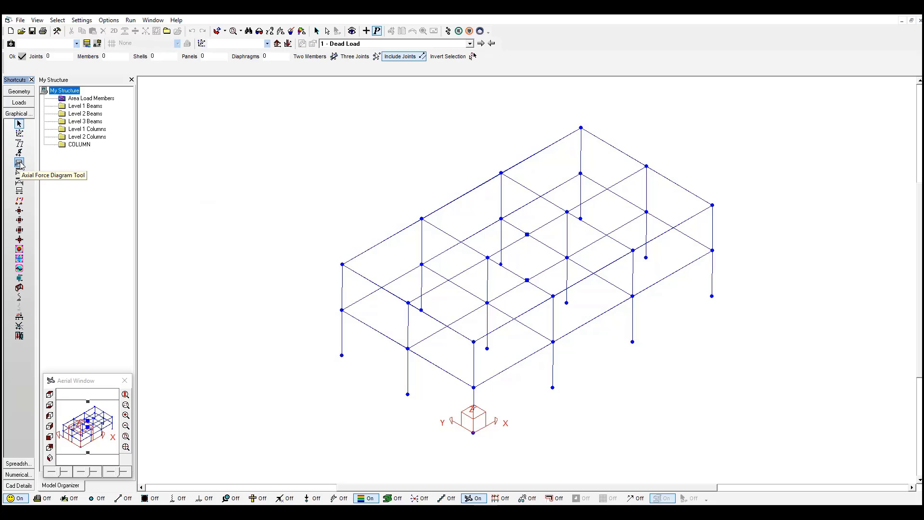
left_click(19, 143)
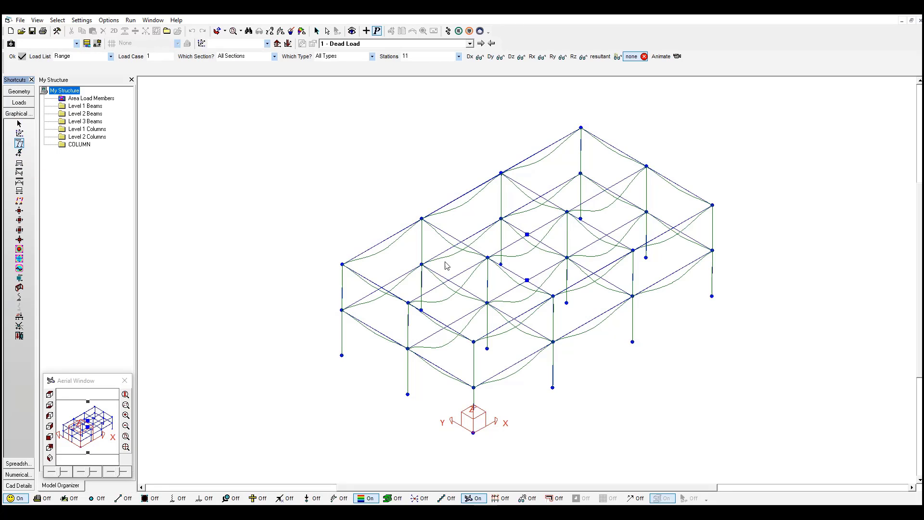
left_click(19, 173)
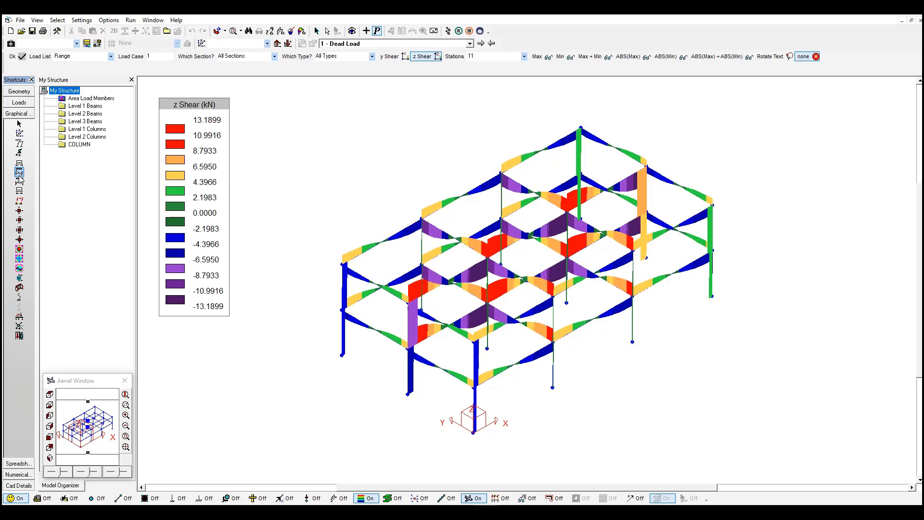
left_click(19, 183)
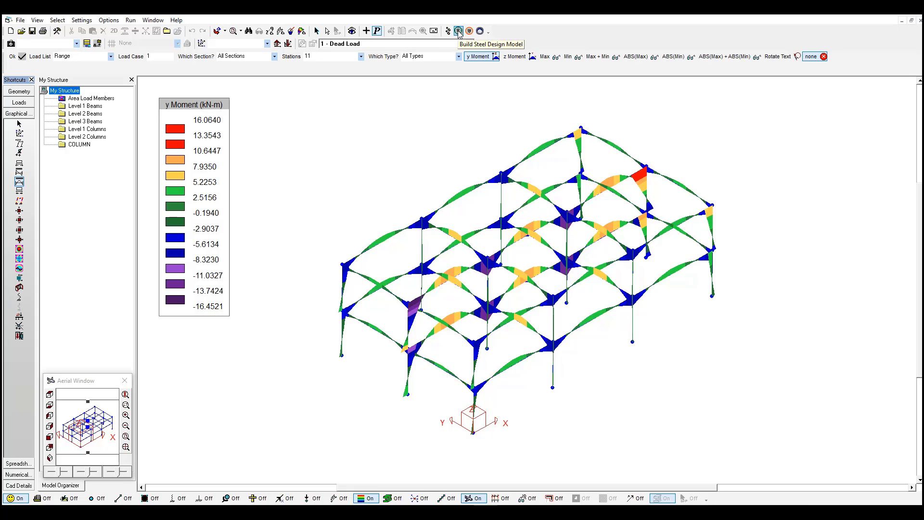
left_click(130, 20)
left_click(149, 66)
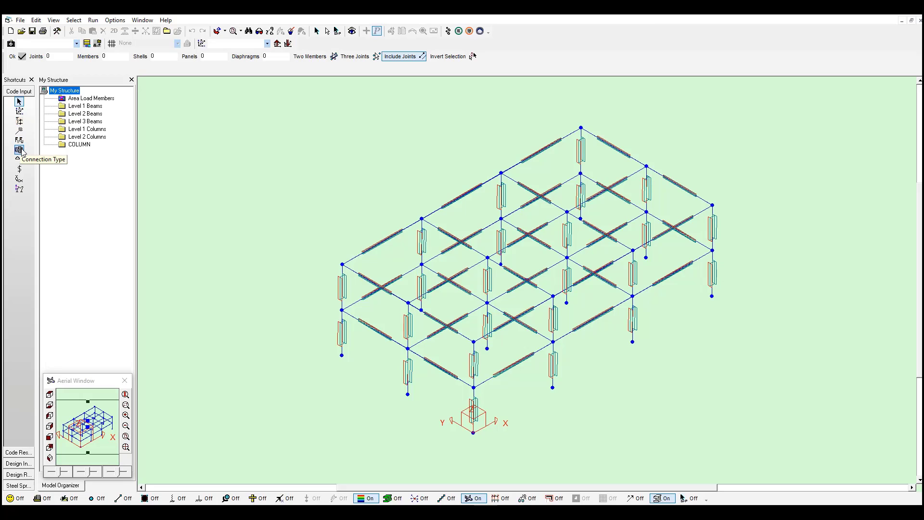
Step: Set 1 kN neglect thresholds, 0.001 mm deflection, KL/r 180 and L/r 300 in Design Constraints
left_click(19, 181)
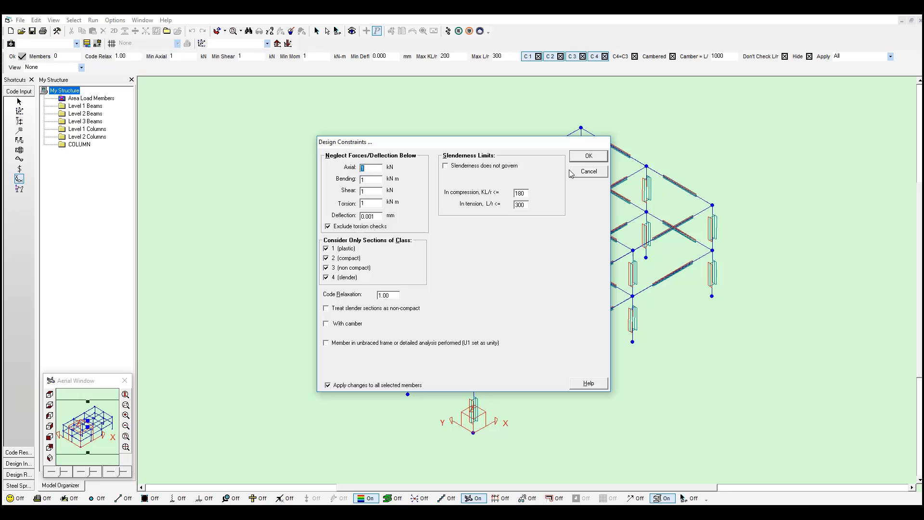
Step: Accept the constraints, choose European database with EC3 2005 UK Annex, and code-check Load Case 1
left_click(589, 156)
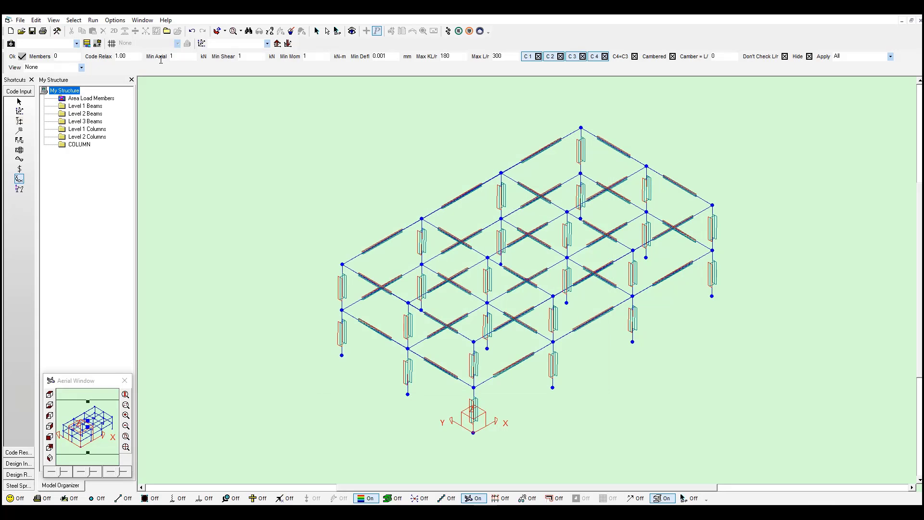
left_click(120, 22)
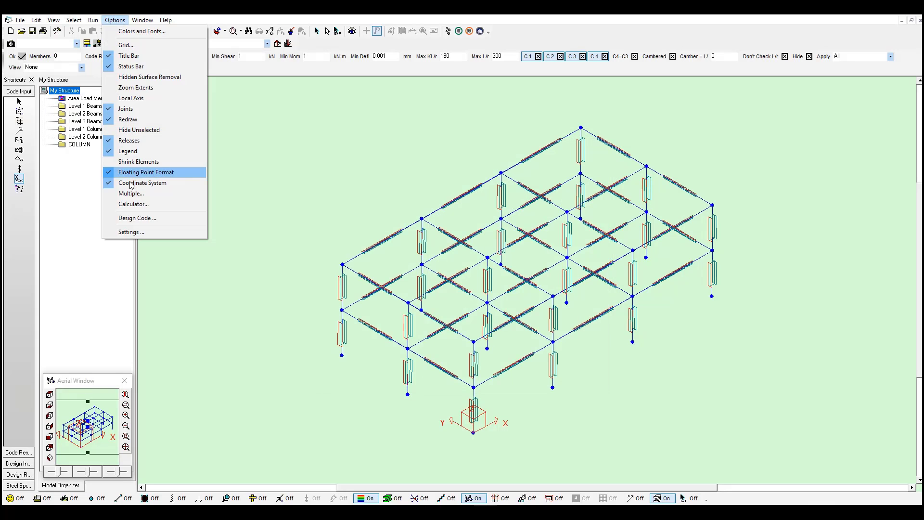
left_click(155, 217)
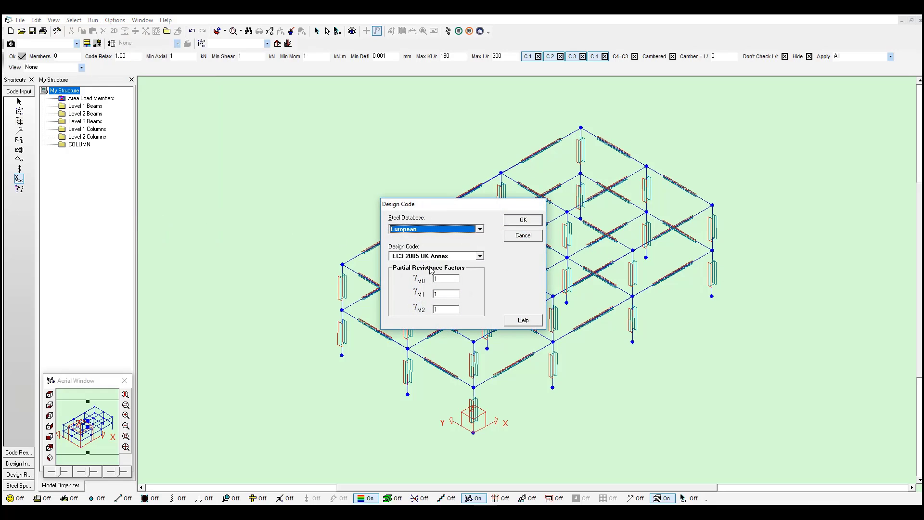
left_click(527, 221)
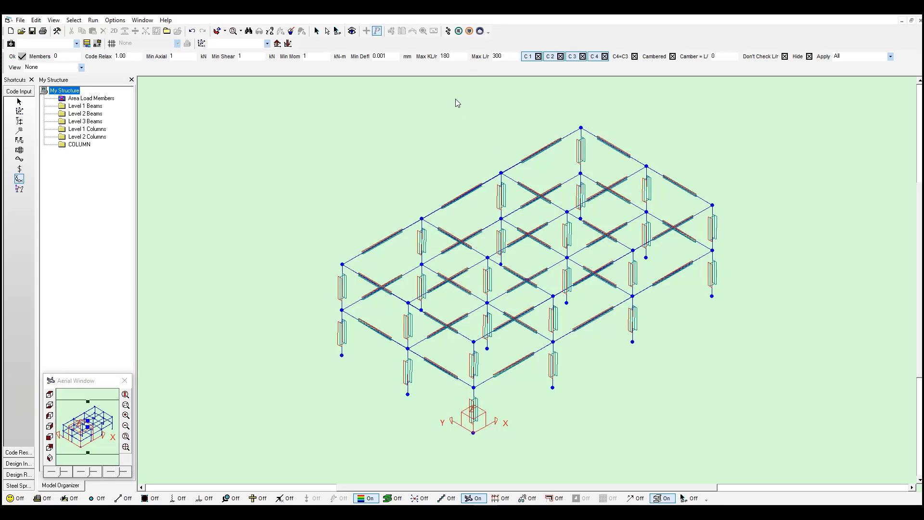
left_click(448, 31)
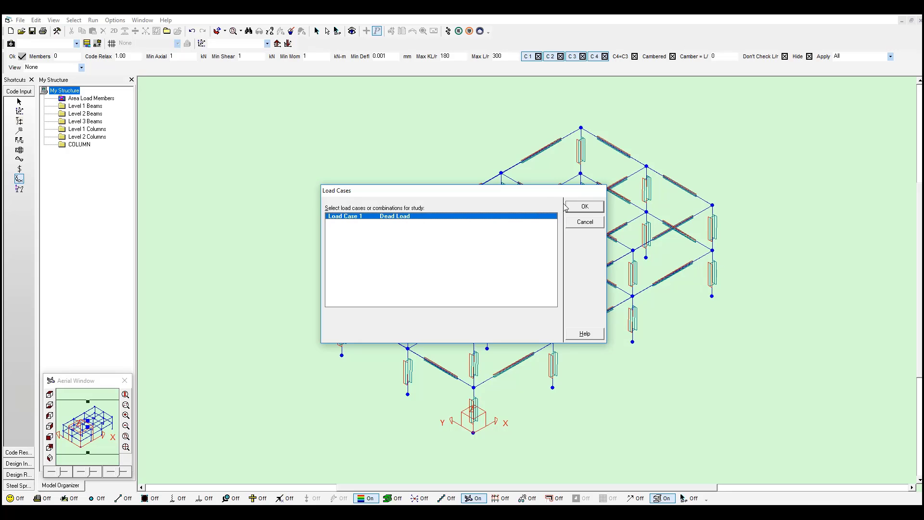
left_click(584, 207)
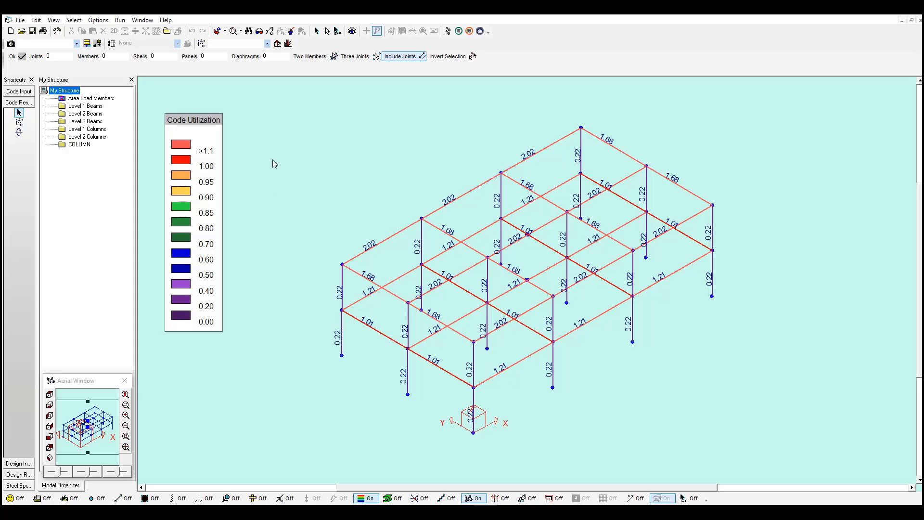
left_click(20, 20)
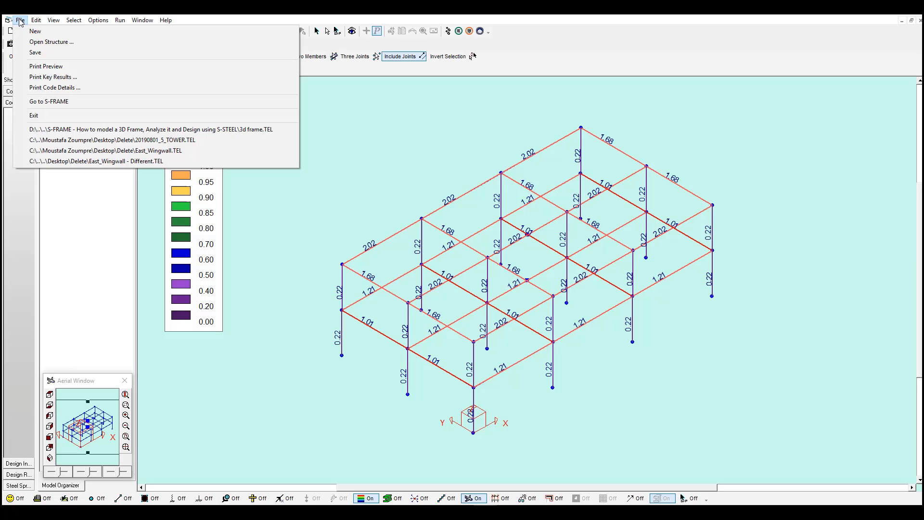
left_click(63, 77)
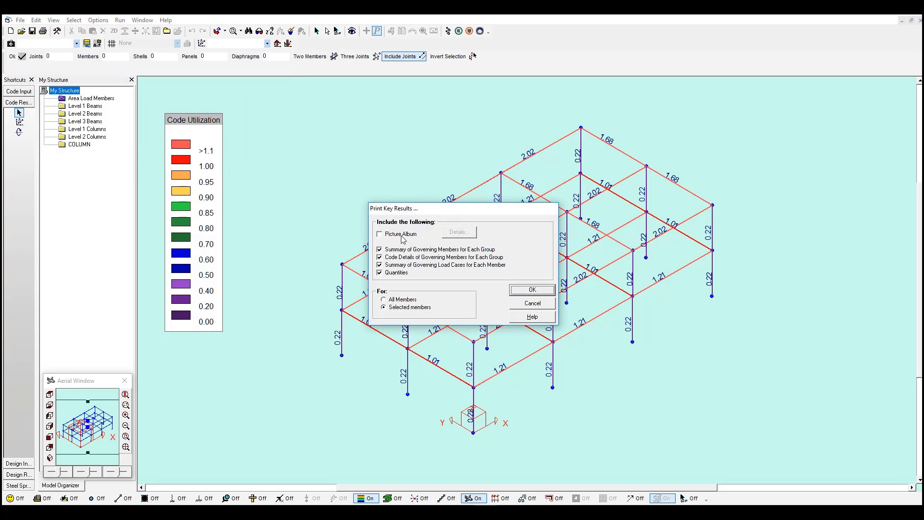
left_click(532, 294)
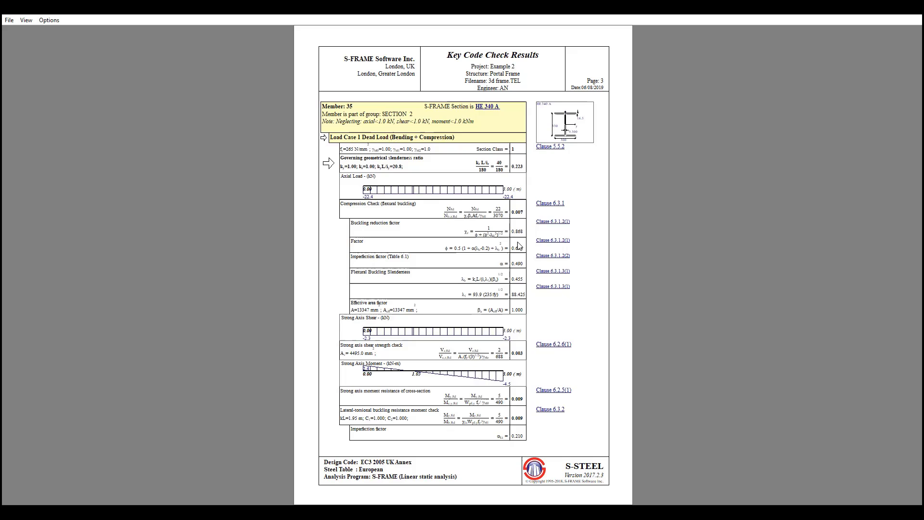
scroll(519, 246, "down", 1)
scroll(519, 246, "down", 1)
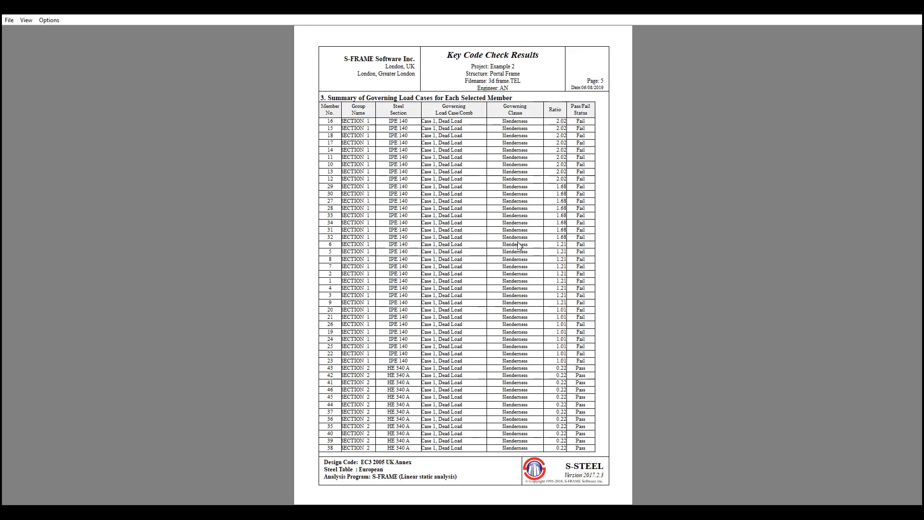
scroll(520, 246, "down", 1)
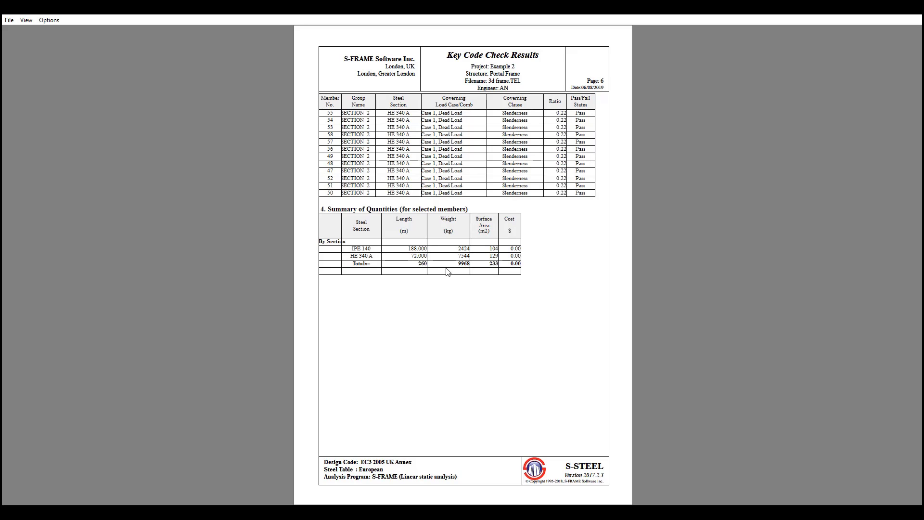
left_click(9, 20)
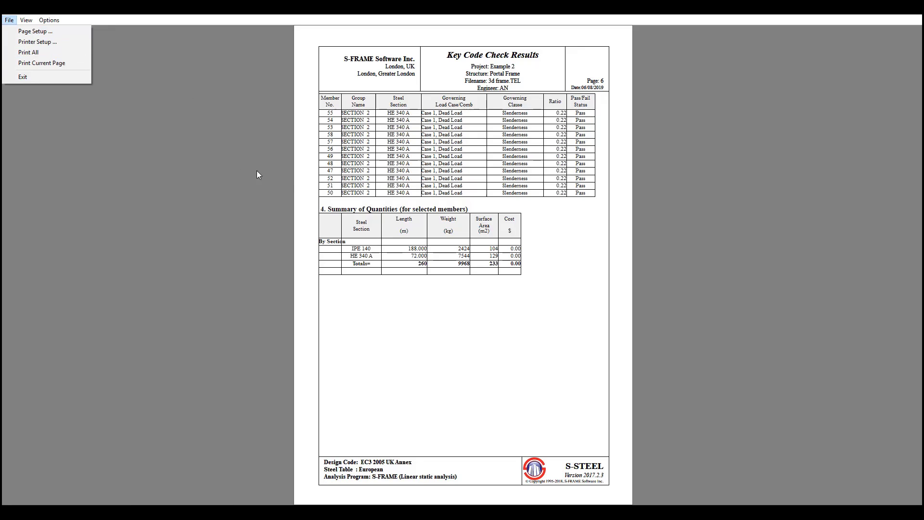
left_click(304, 181)
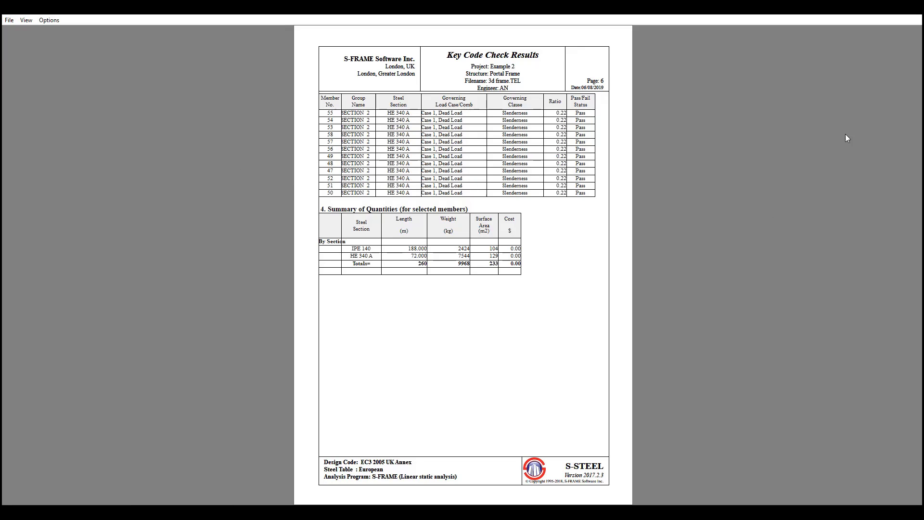
left_click(914, 17)
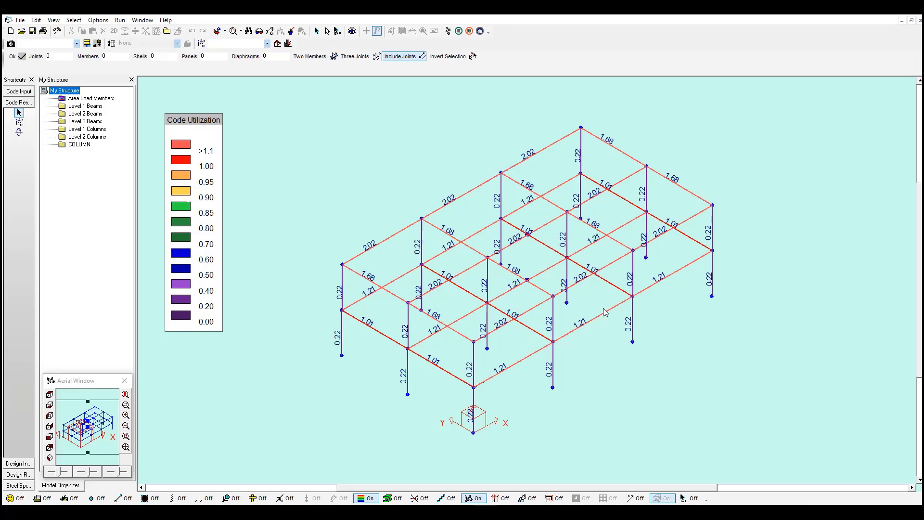
Step: Show only the COLUMN group's members, then invert the selection to pick all the beams
left_click(18, 463)
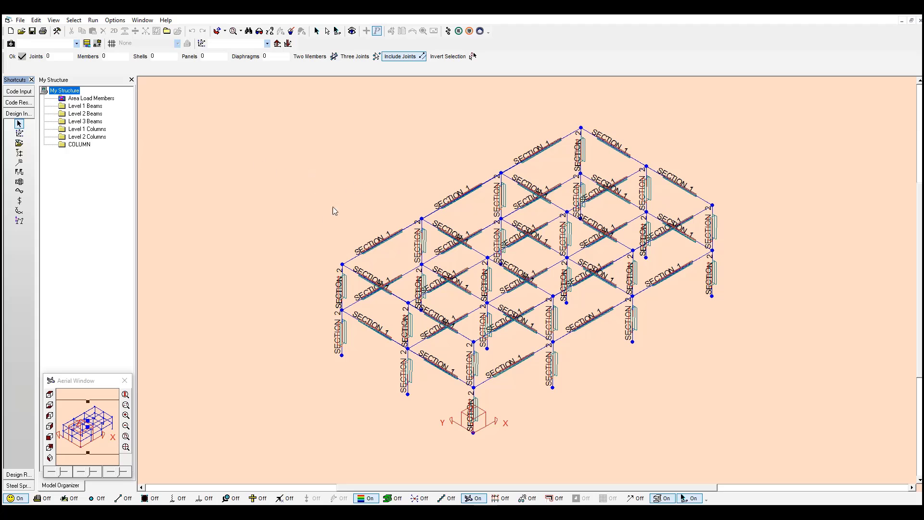
left_click(79, 145)
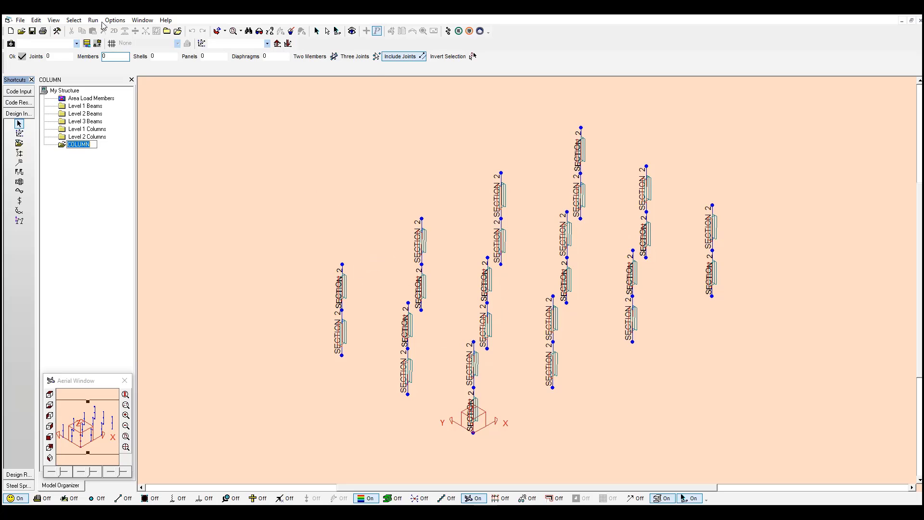
left_click(73, 20)
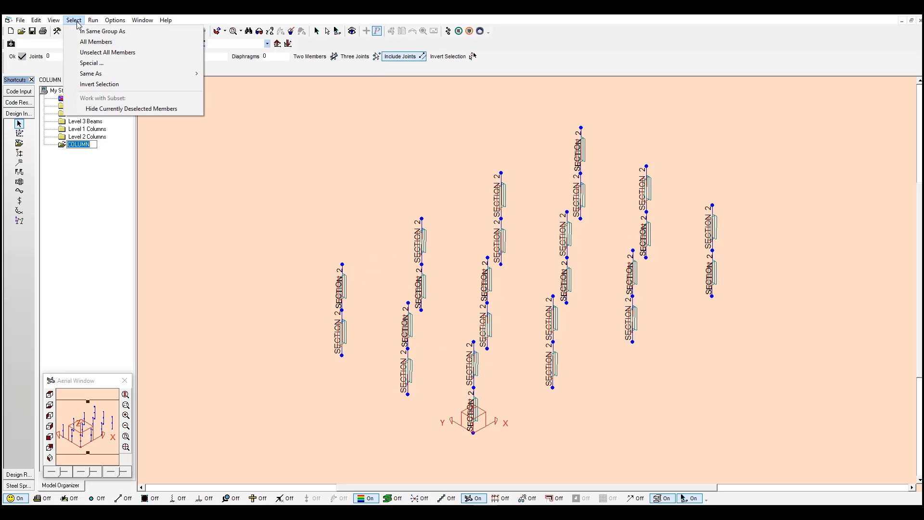
left_click(108, 85)
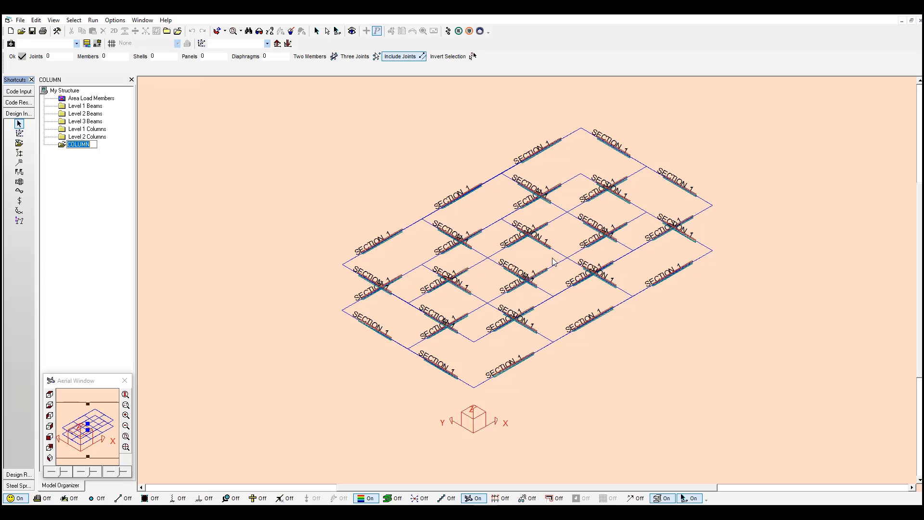
Step: Create a new group named BEAMS and fill it with the selected beams
right_click(62, 91)
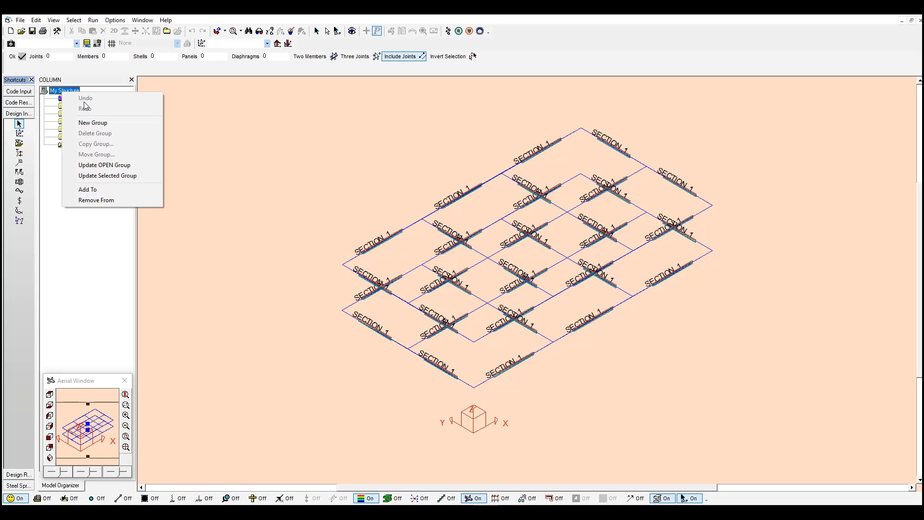
left_click(105, 124)
type("BEAMS")
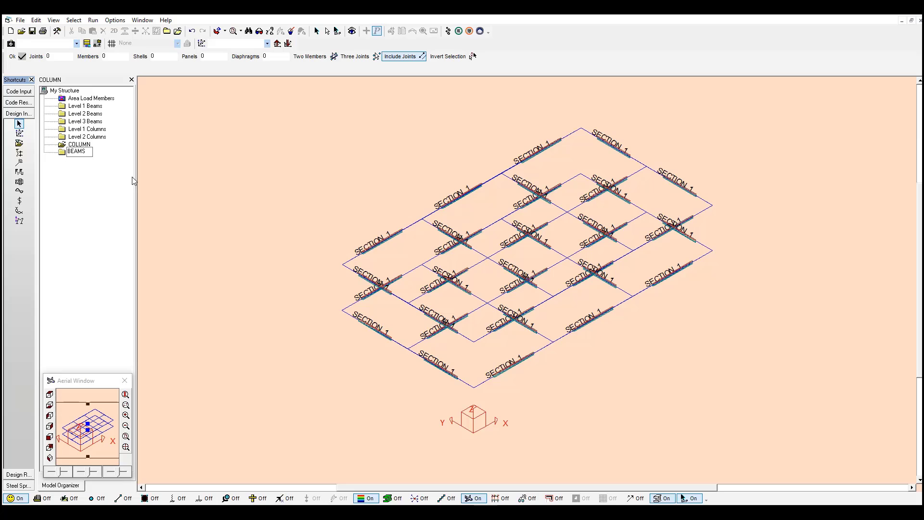
key("Return")
right_click(79, 153)
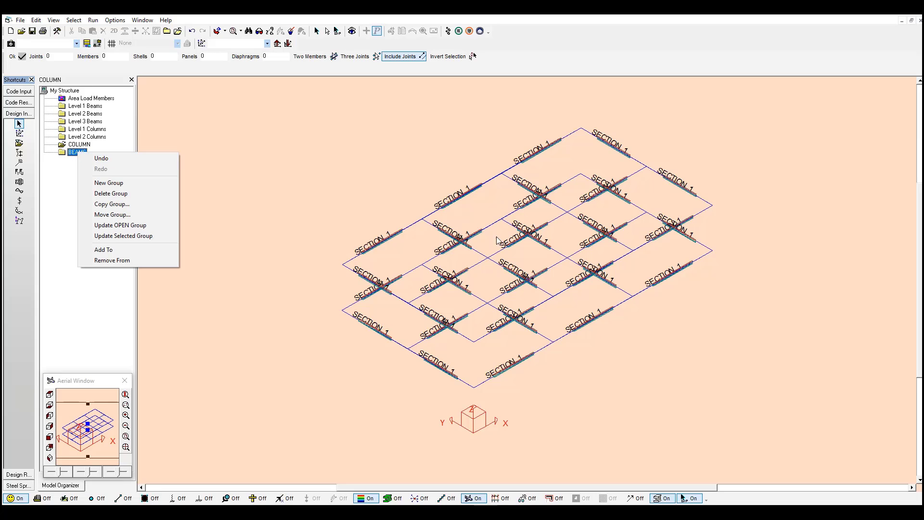
left_click(121, 225)
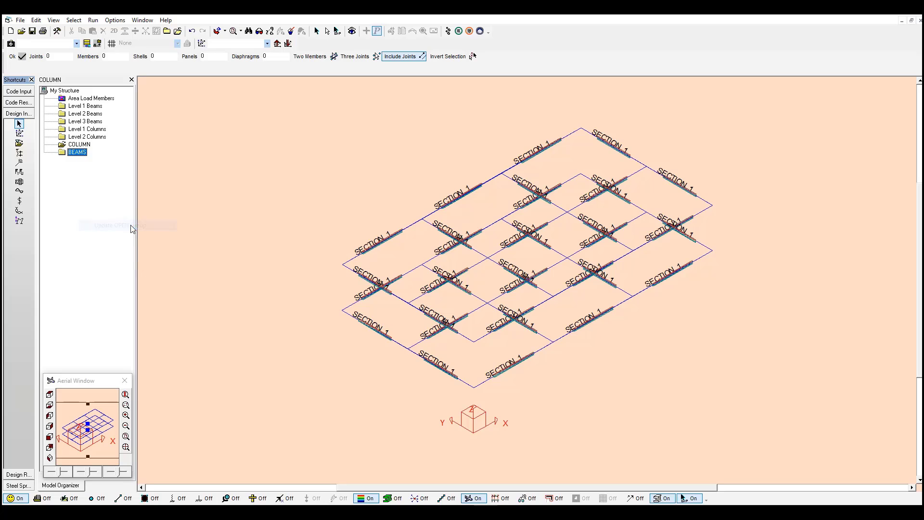
Step: Rename the original COLUMN group to BEAMS
left_click(77, 152)
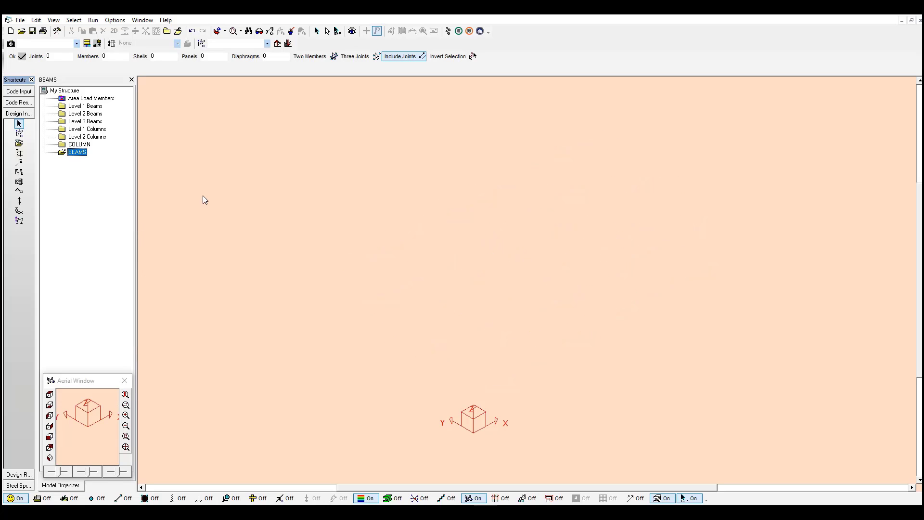
left_click(79, 144)
left_click(77, 152)
left_click(79, 144)
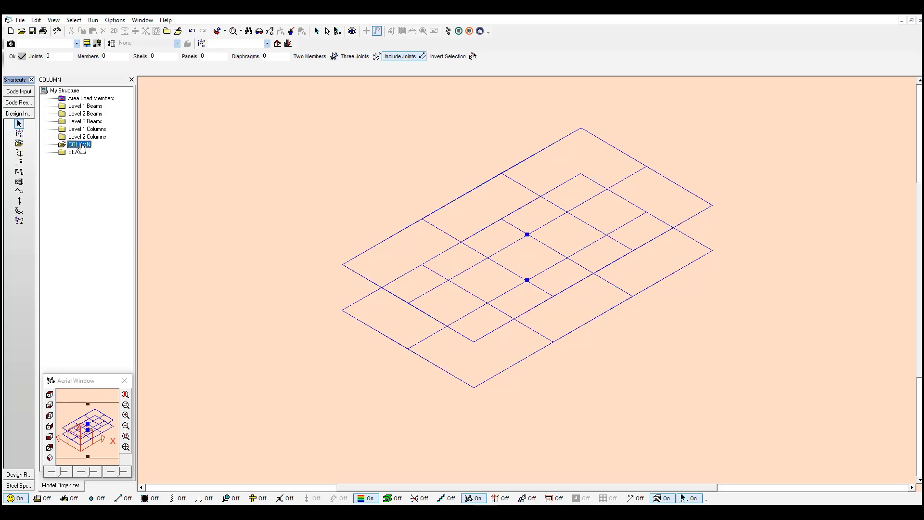
left_click(79, 144)
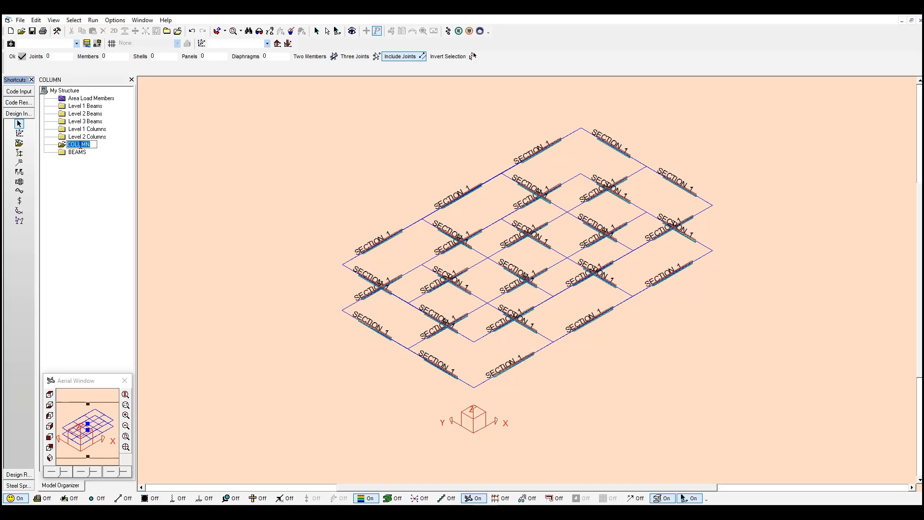
type("BEAMS")
key("Return")
Step: Rename the second group to COLUMNS, keeping the first group named BEAMS
left_click(76, 152)
left_click(75, 153)
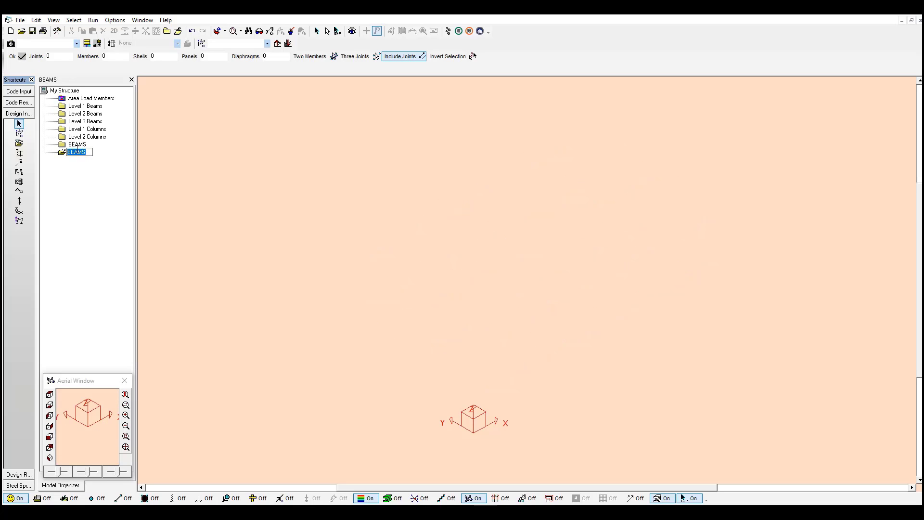
left_click(77, 144)
left_click(77, 145)
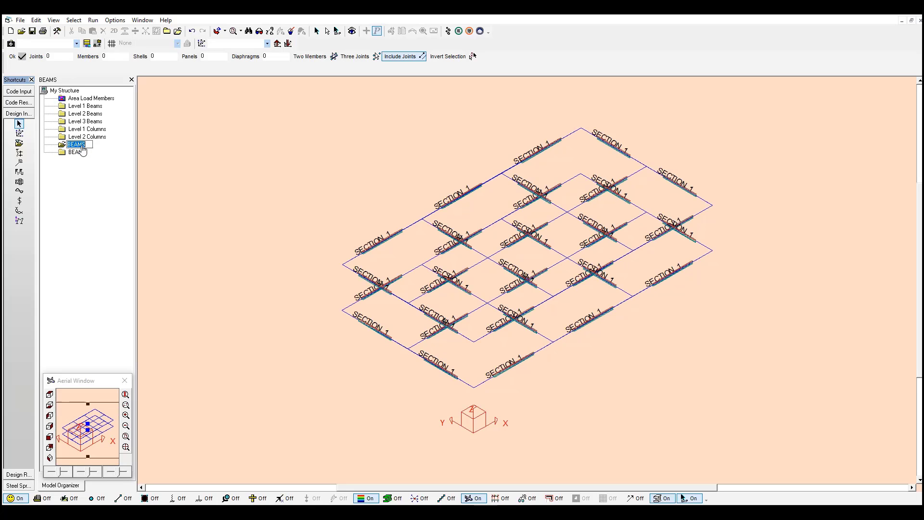
left_click(70, 153)
left_click(82, 153)
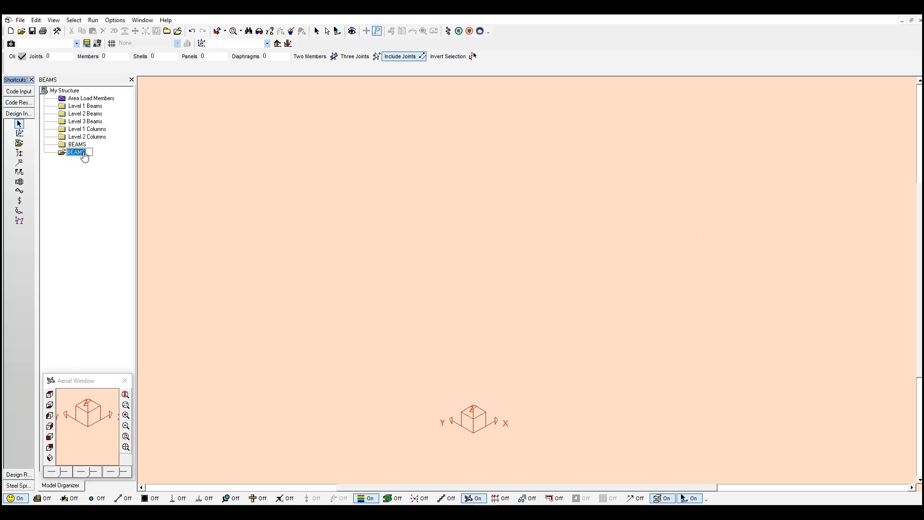
type("COLUMNS")
key("Return")
left_click(76, 145)
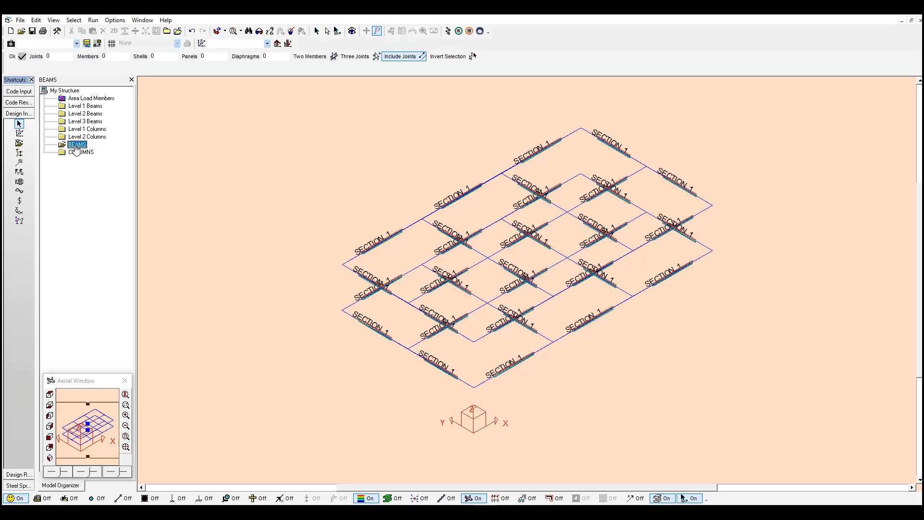
left_click(76, 145)
key("Return")
Step: Name the design sections study group BEAMS and open Min/Max, listing 53 IPE sections
left_click(19, 143)
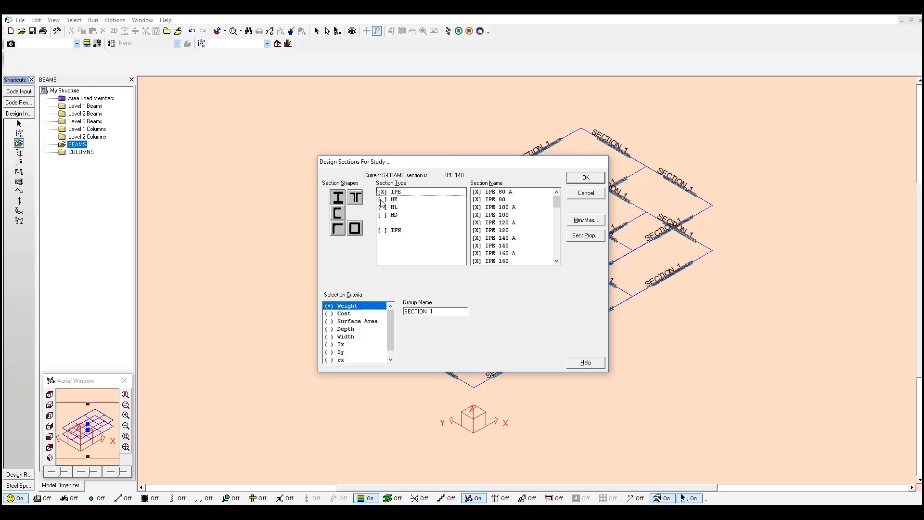
left_click(439, 310)
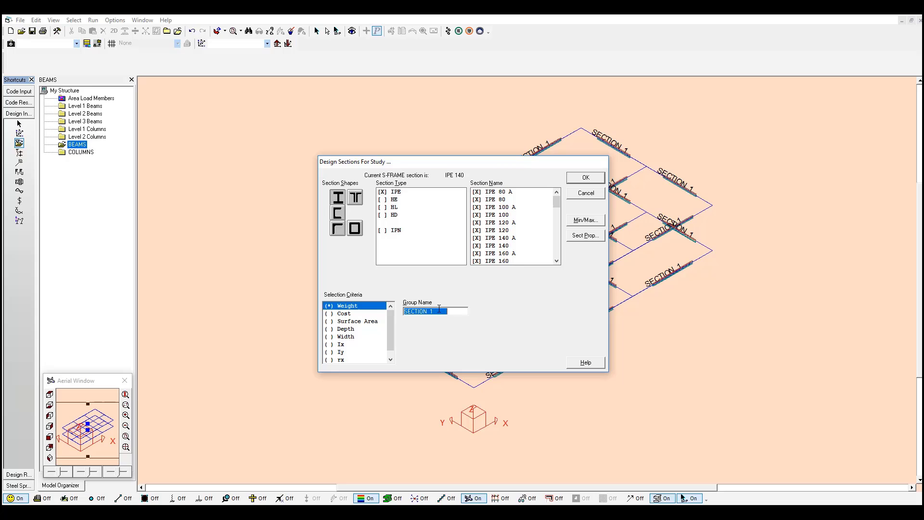
type("BEAMS")
left_click_drag(556, 202, 556, 251)
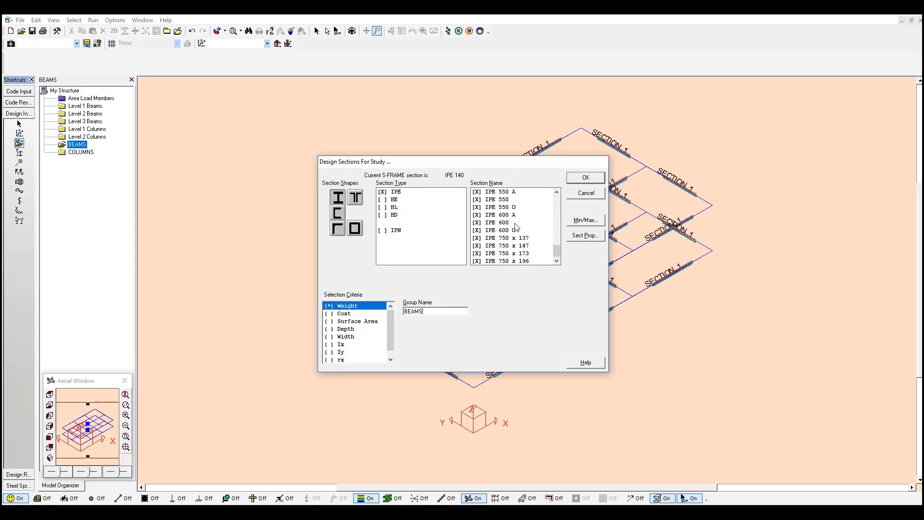
left_click(588, 223)
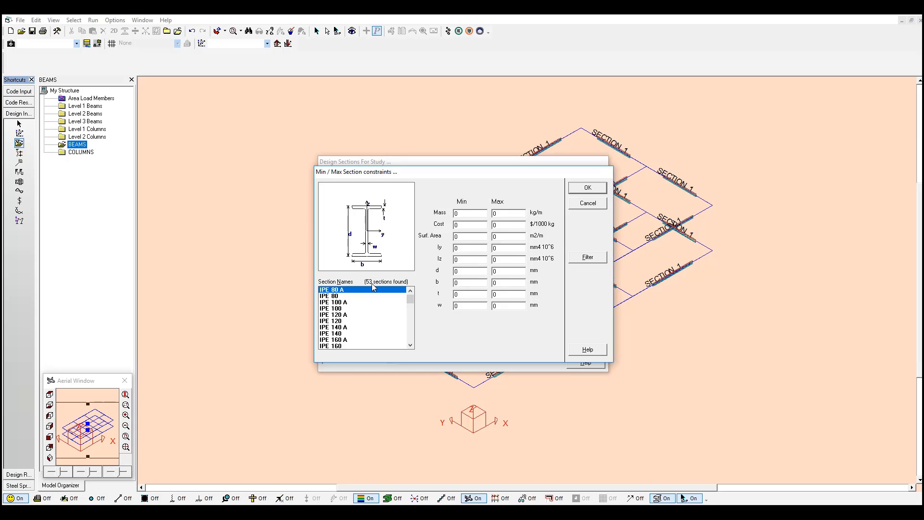
Step: Set Max d to 600, filter to 48 IPE sections, and confirm both dialogs
double_click(505, 272)
type("600")
left_click(597, 257)
scroll(413, 346, "down", 10)
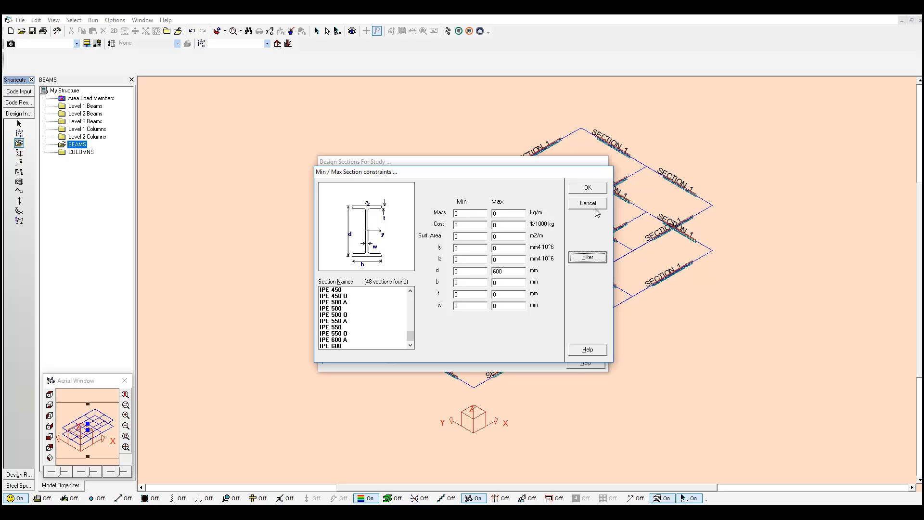
left_click(587, 190)
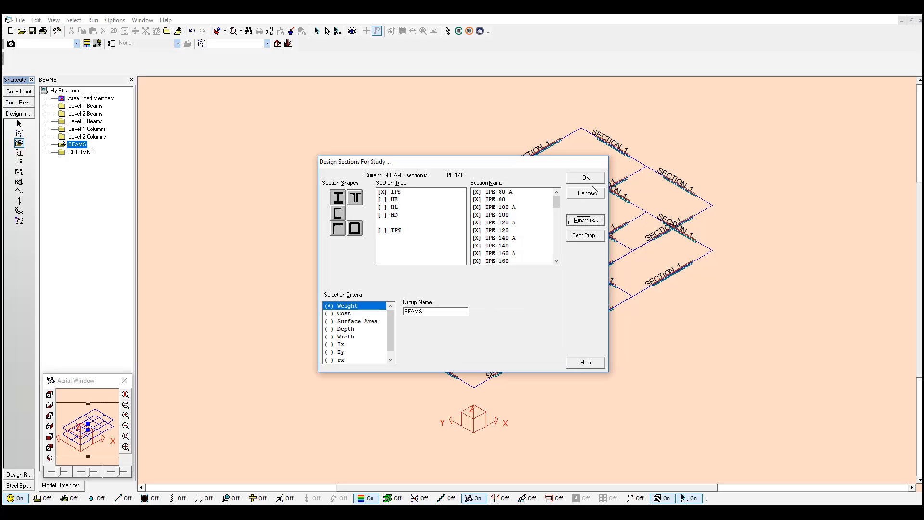
left_click(586, 178)
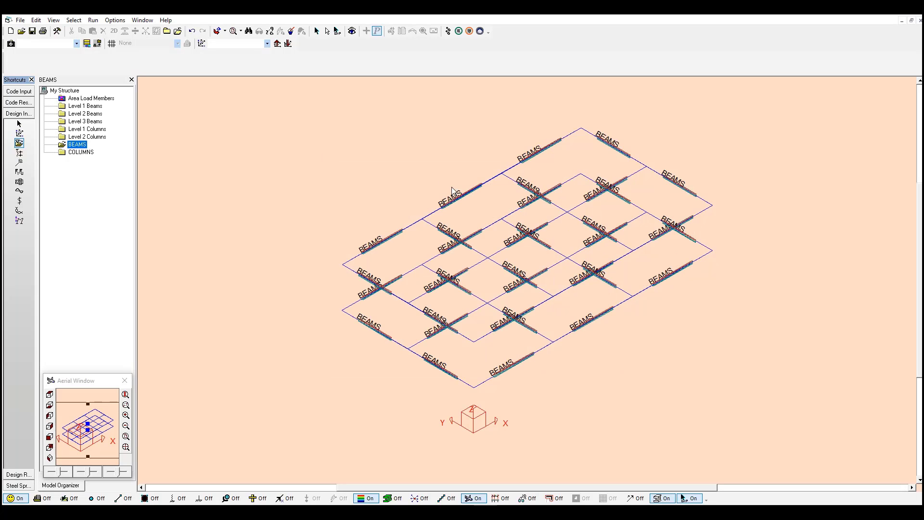
Step: Run the beam design for Load Case 1 Dead Load and show only the IPE 300 A beams
left_click(448, 31)
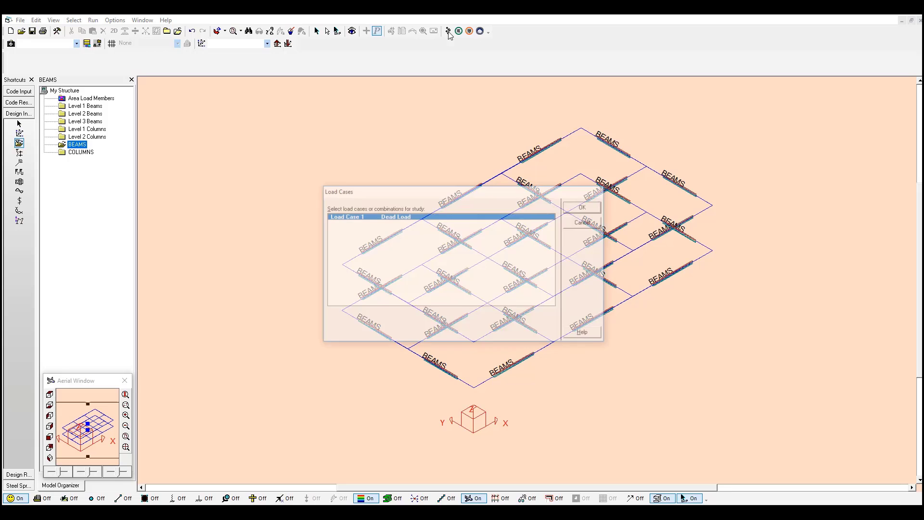
left_click(592, 209)
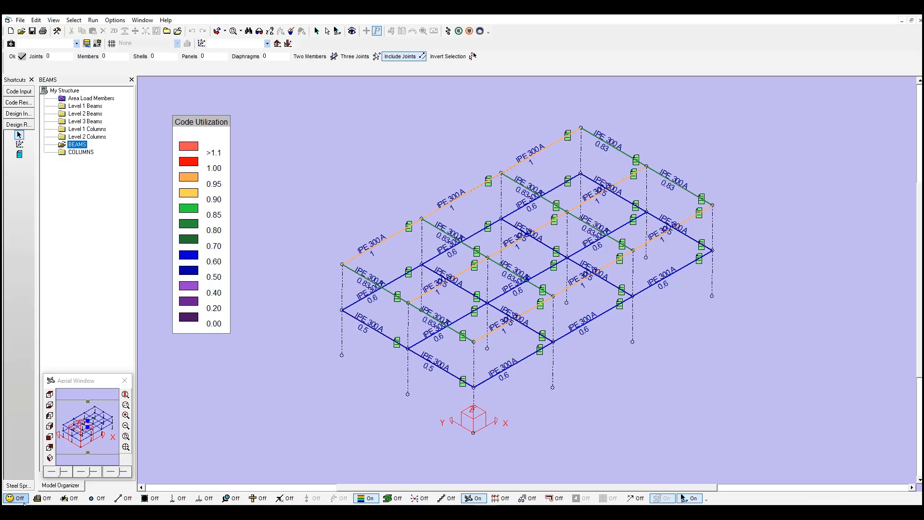
left_click(19, 498)
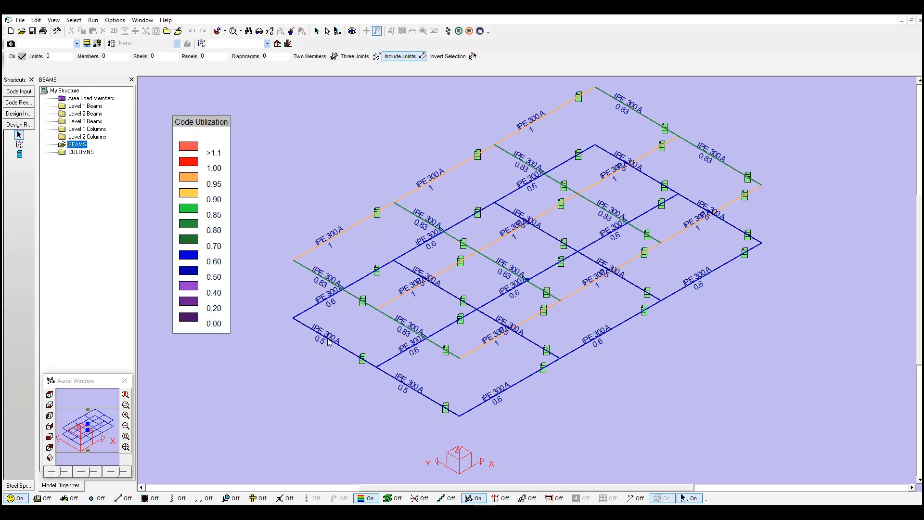
Step: Add the current beam utilization view to the picture album under the name 'BEAMS Optimized'
left_click(55, 22)
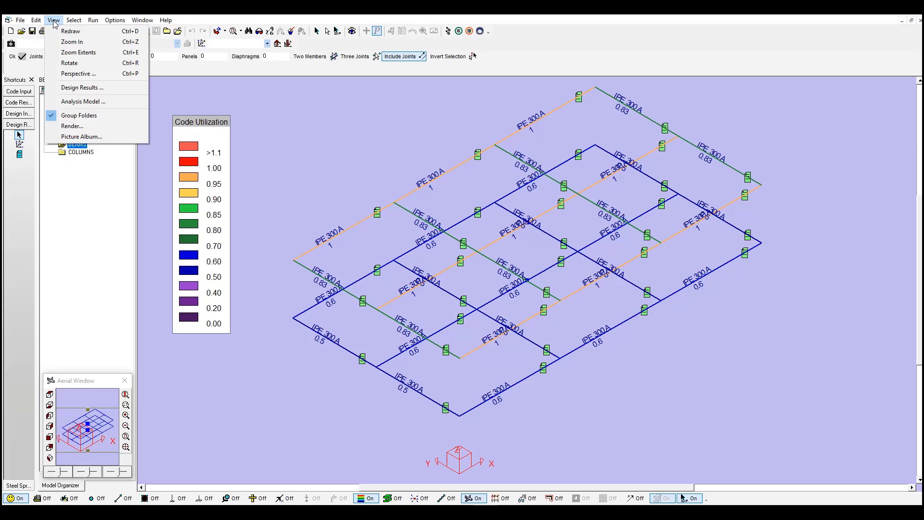
left_click(82, 137)
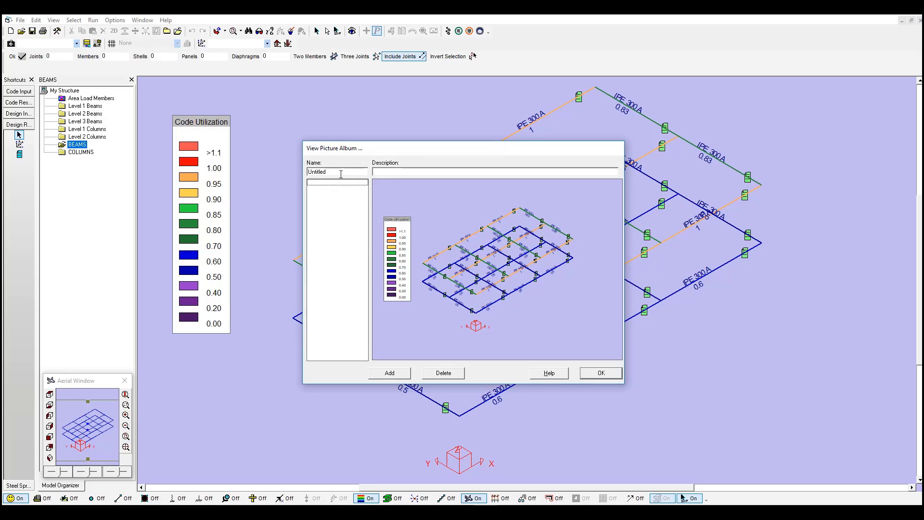
left_click_drag(341, 174, 275, 172)
type("BEAMS Optimized")
left_click(394, 374)
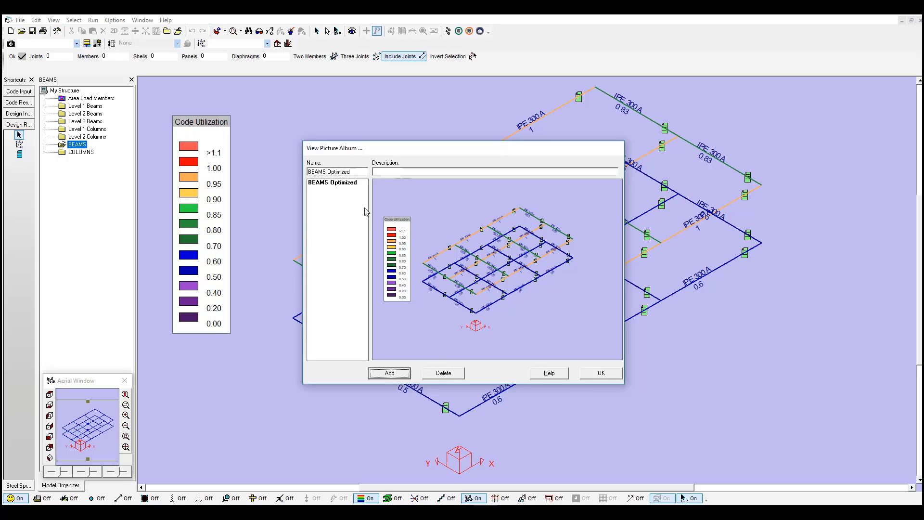
left_click(592, 378)
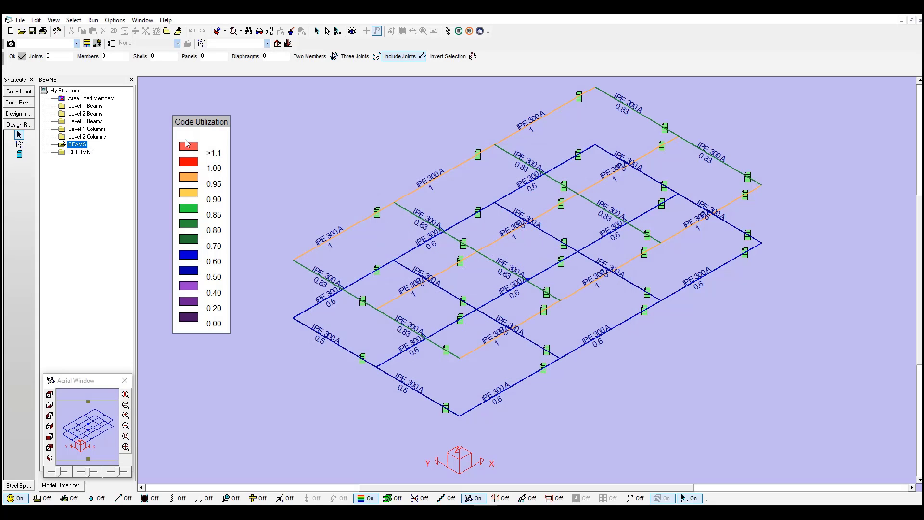
Step: Print Key Results with Picture Album ticked and the BEAMS Optimized picture moved into the report
left_click(21, 20)
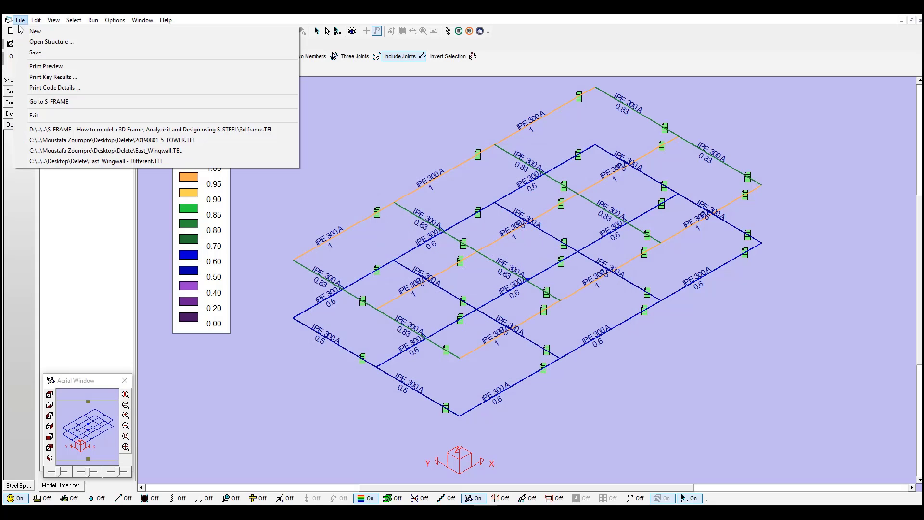
left_click(69, 78)
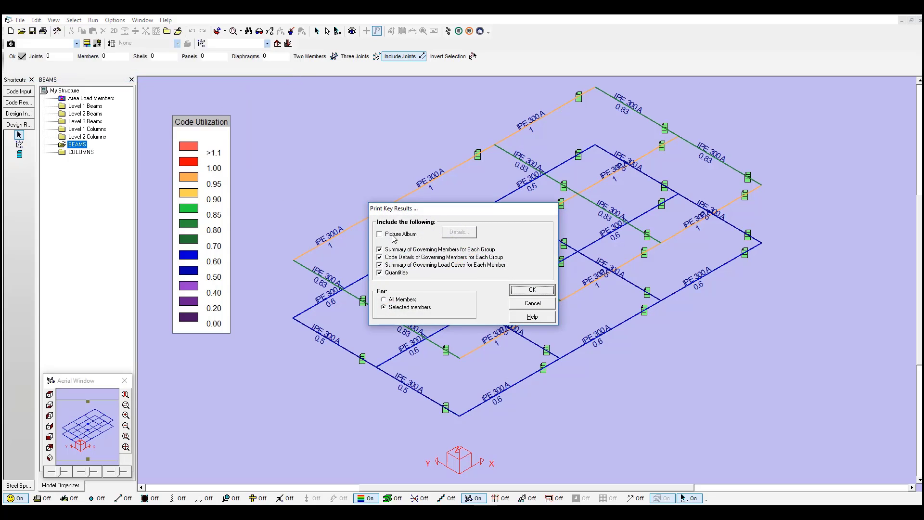
left_click(394, 236)
left_click(466, 234)
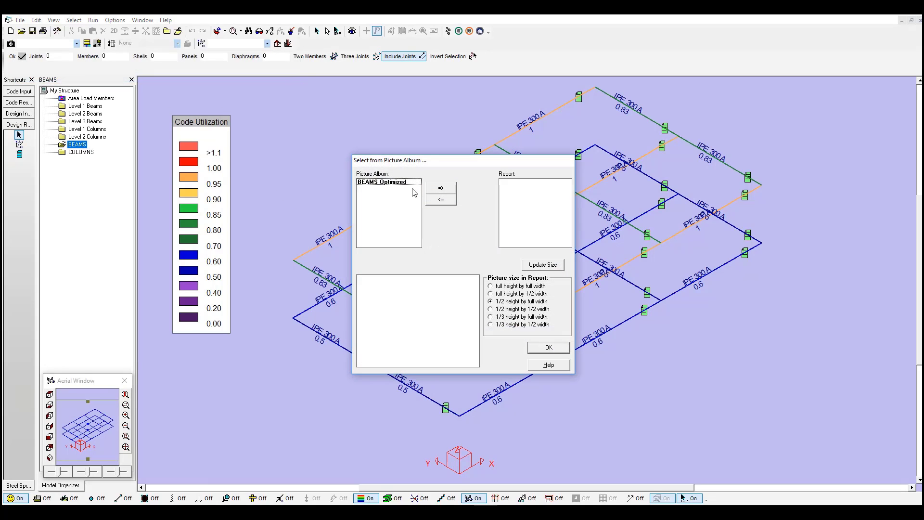
left_click(402, 183)
left_click(441, 188)
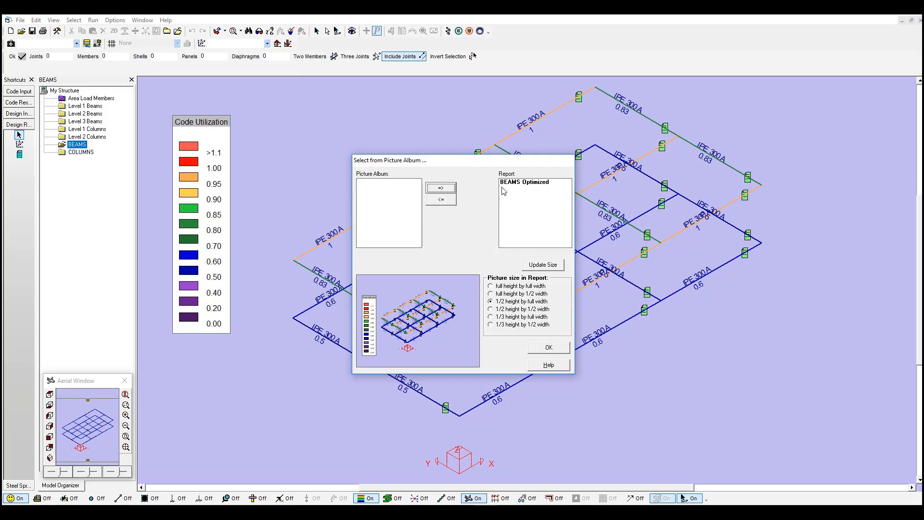
left_click(549, 348)
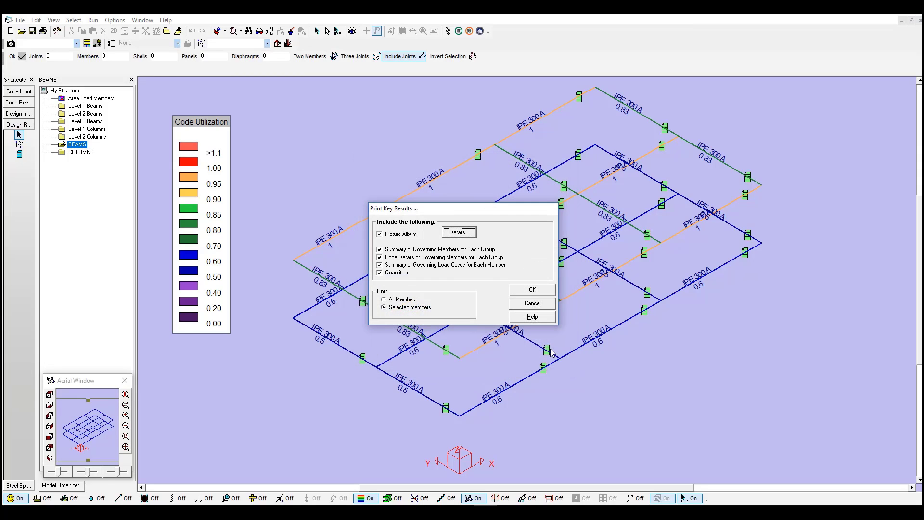
left_click(532, 290)
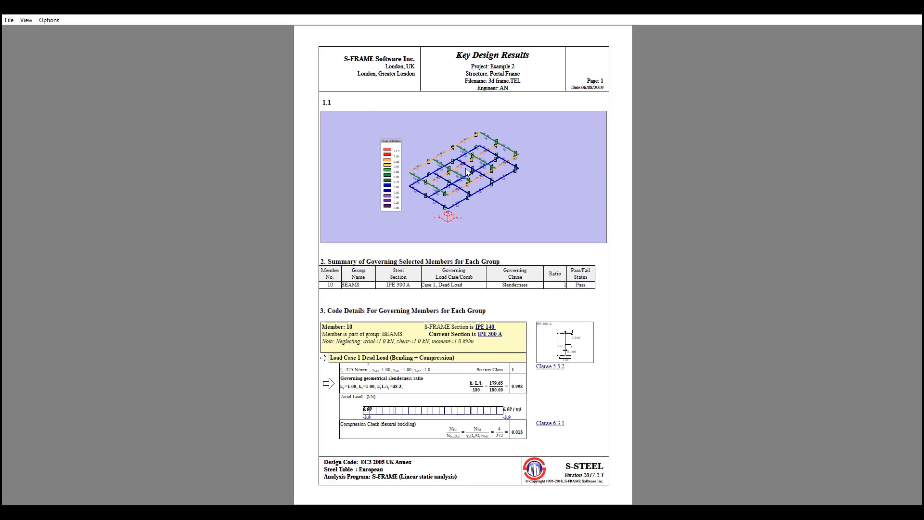
Step: Zoom the Key Design Results report to 200% and scroll down through its pages
left_click(26, 20)
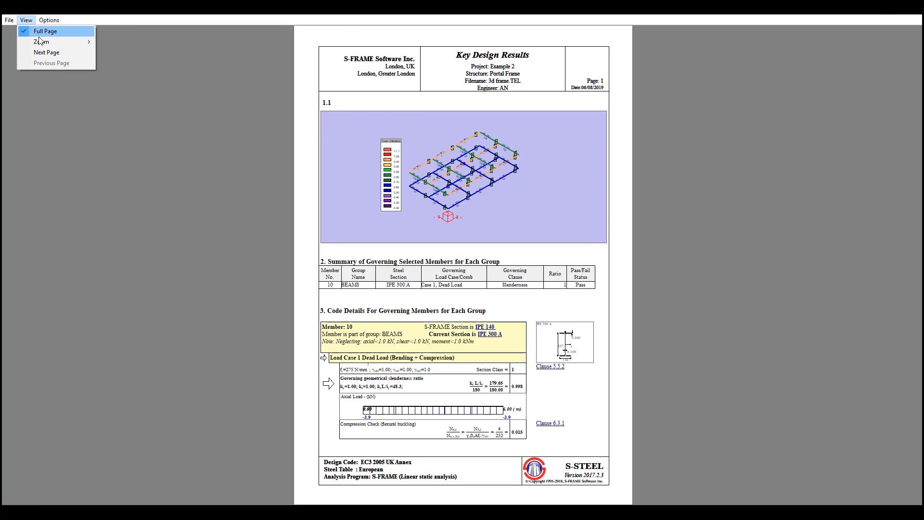
mouse_move(53, 42)
left_click(116, 42)
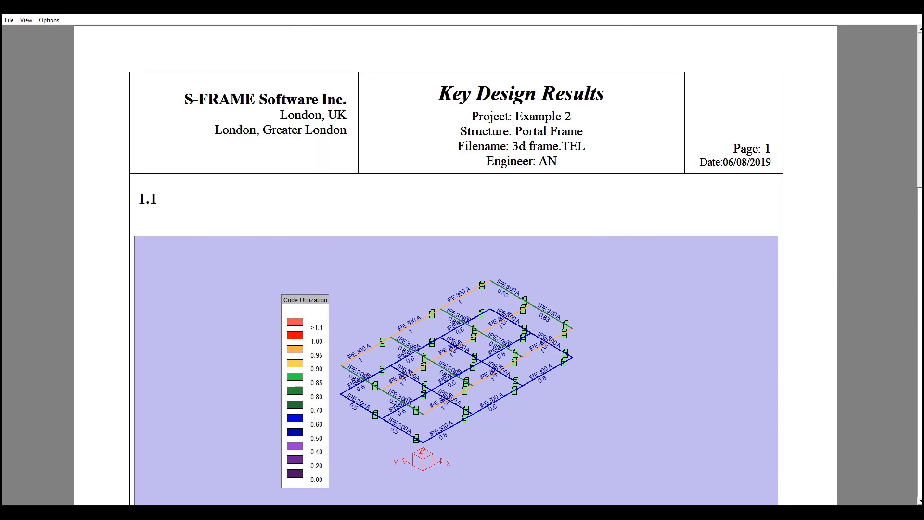
scroll(455, 265, "down", 10)
scroll(454, 264, "down", 5)
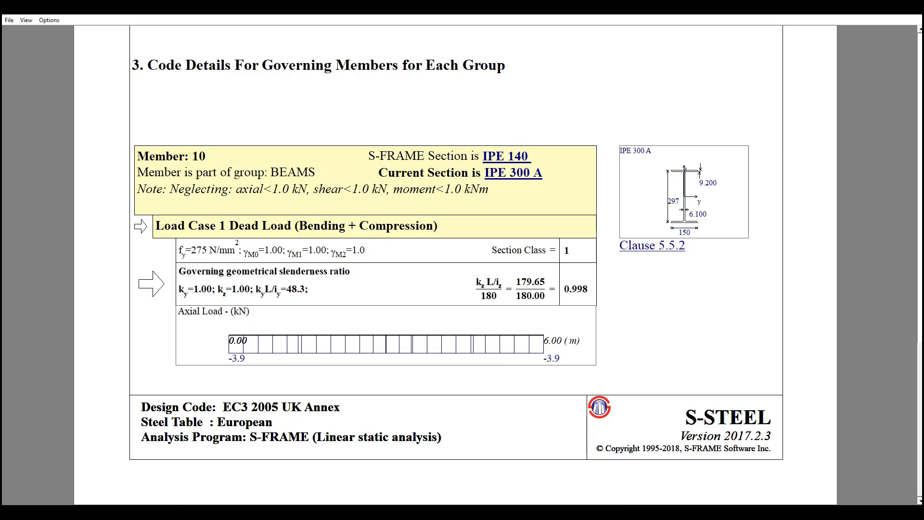
scroll(455, 265, "down", 3)
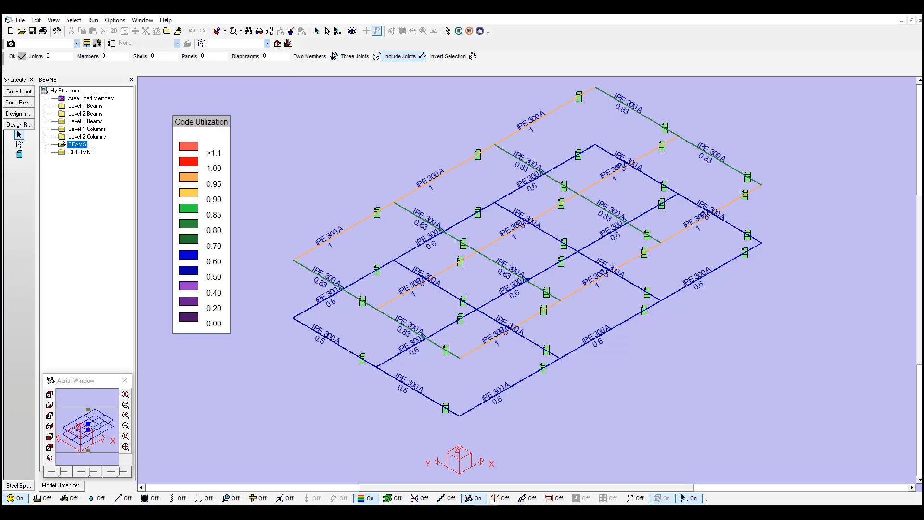
left_click(20, 20)
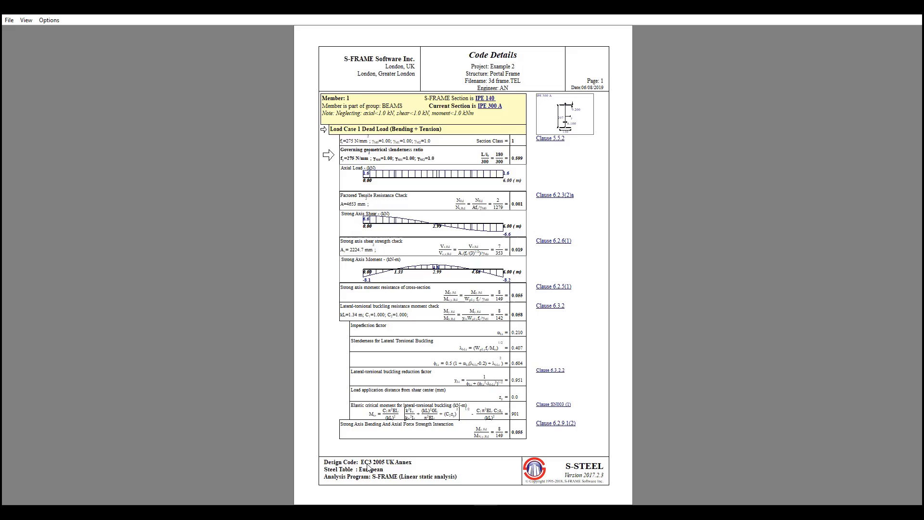
left_click(498, 108)
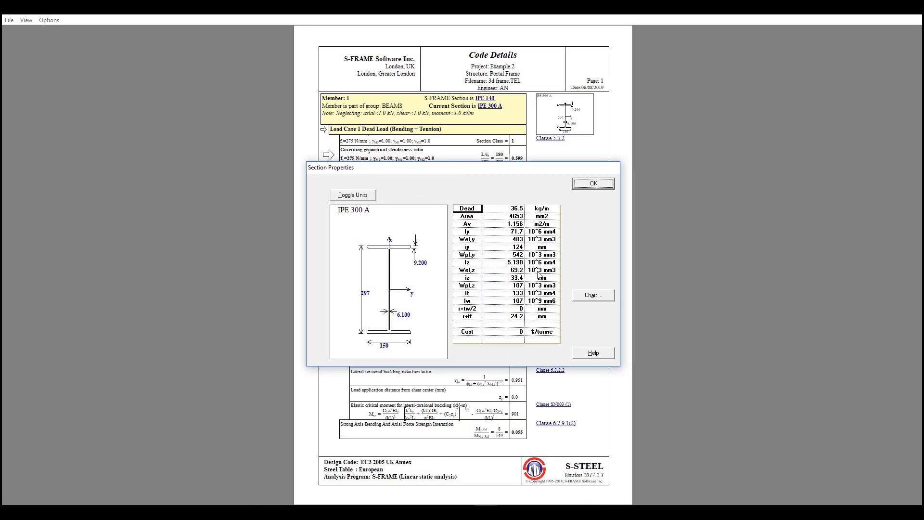
left_click(593, 184)
scroll(440, 328, "down", 1)
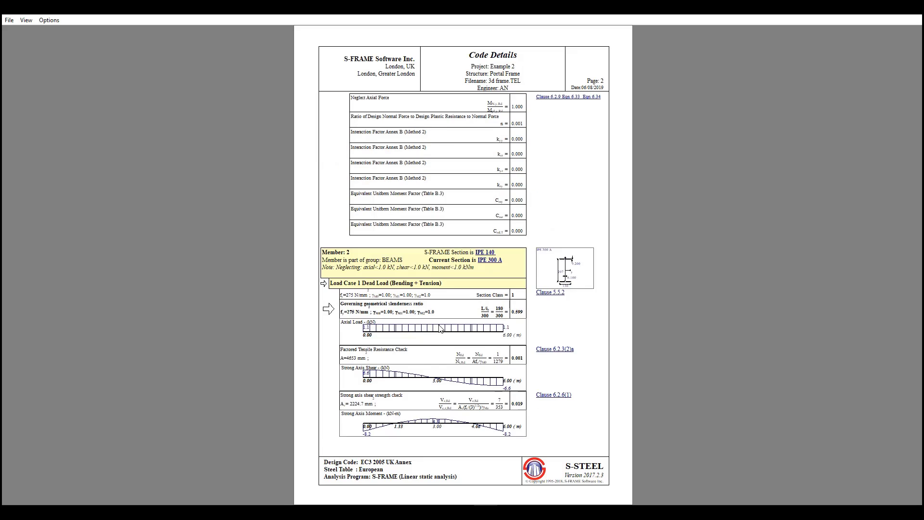
scroll(440, 328, "down", 1)
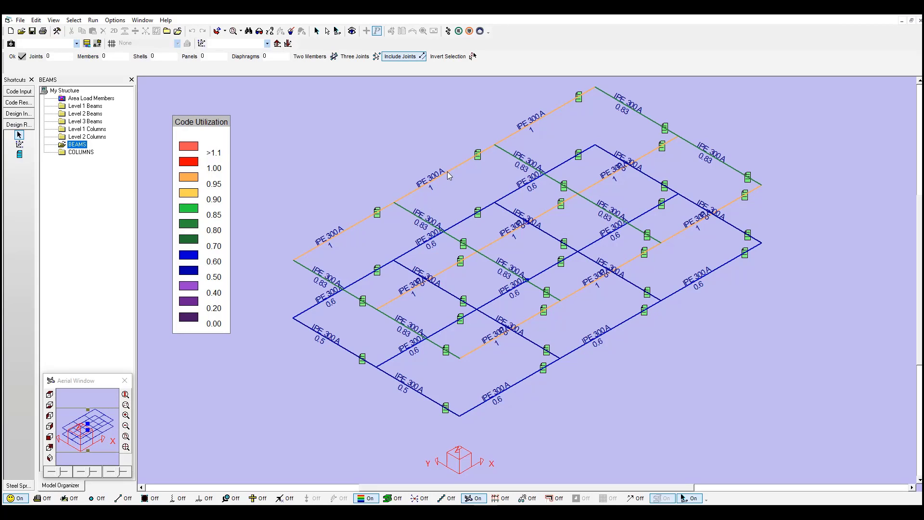
right_click(538, 125)
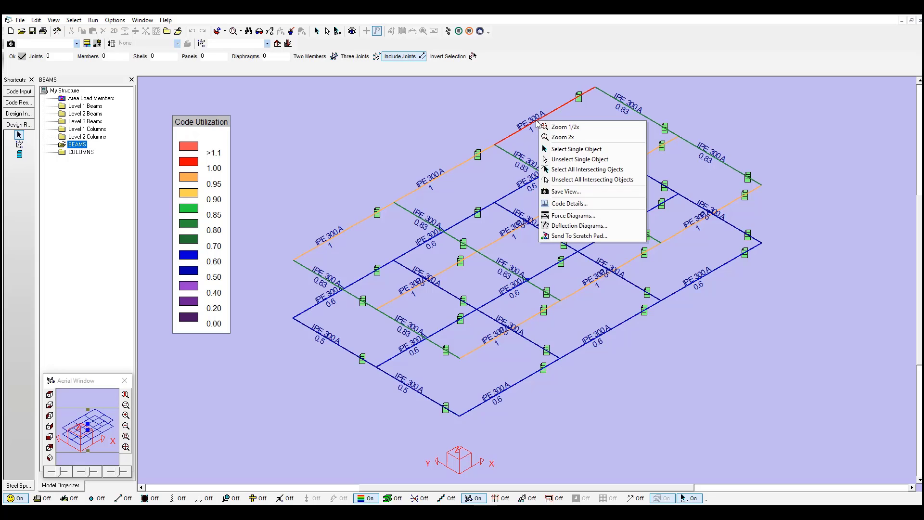
left_click(577, 203)
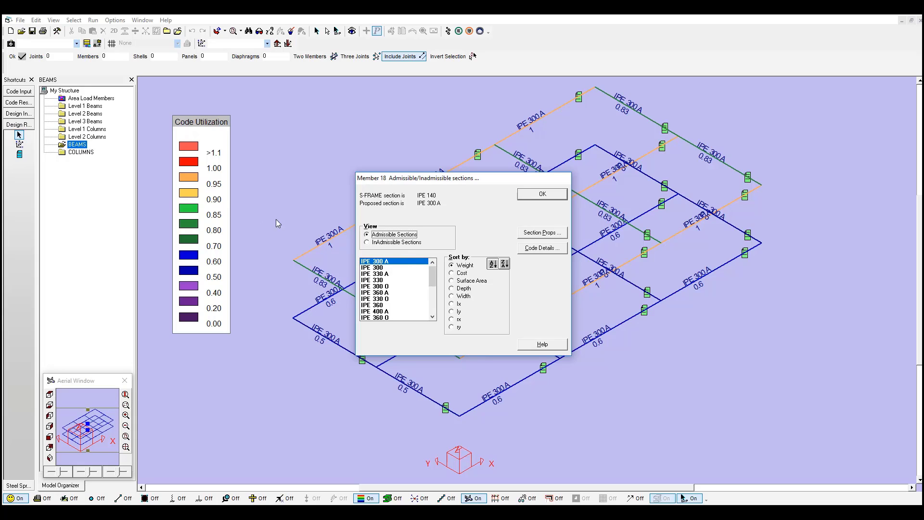
mouse_move(435, 277)
left_mouse_down()
mouse_move(433, 296)
mouse_move(435, 269)
left_mouse_up()
left_click(399, 244)
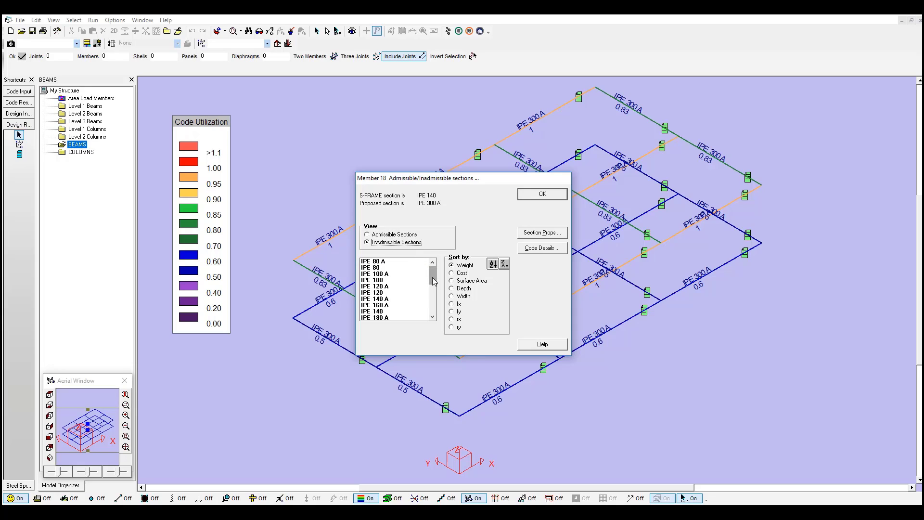
left_click(399, 234)
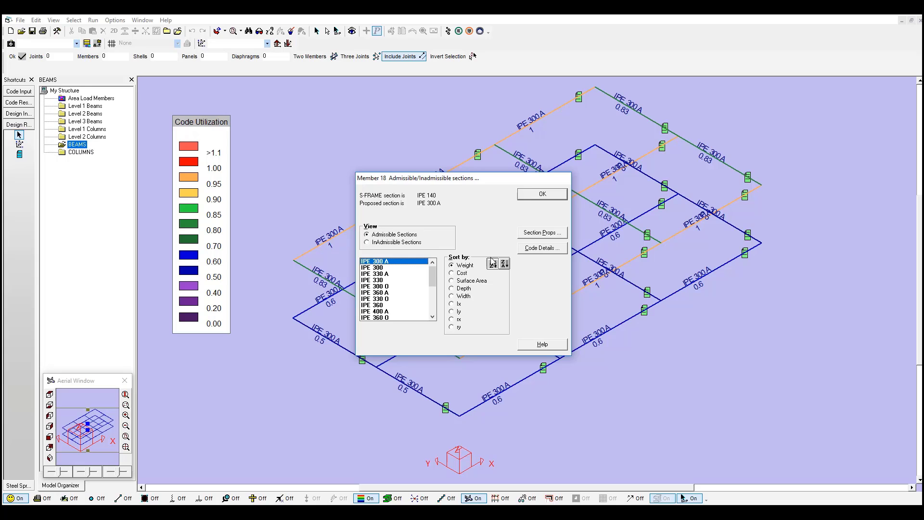
left_click(544, 248)
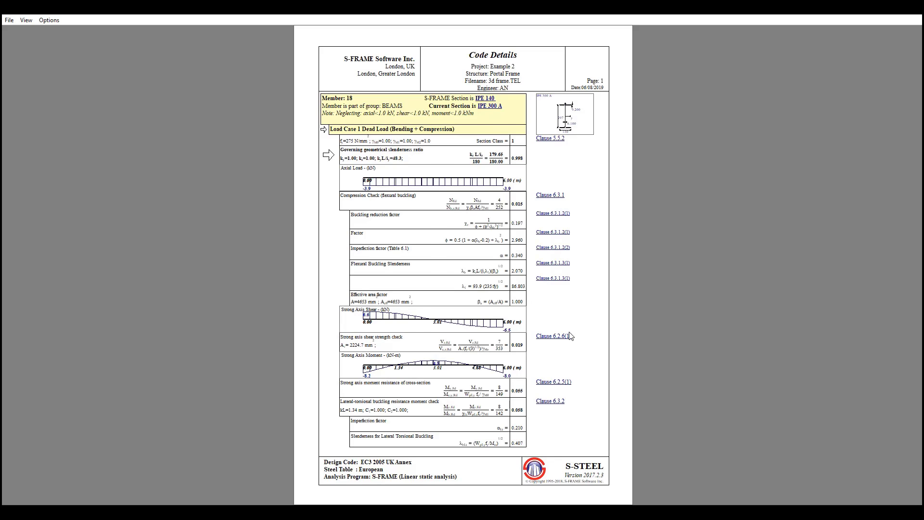
scroll(570, 336, "down", 1)
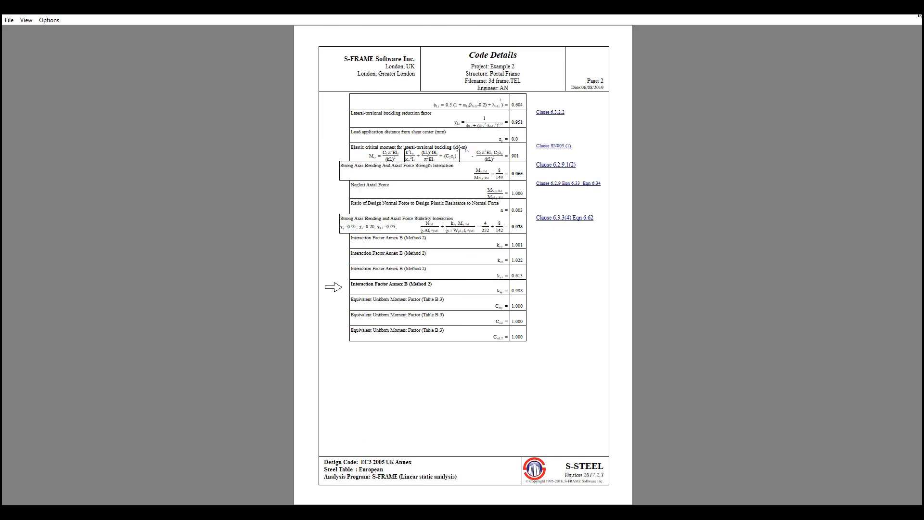
key("Escape")
left_click(542, 194)
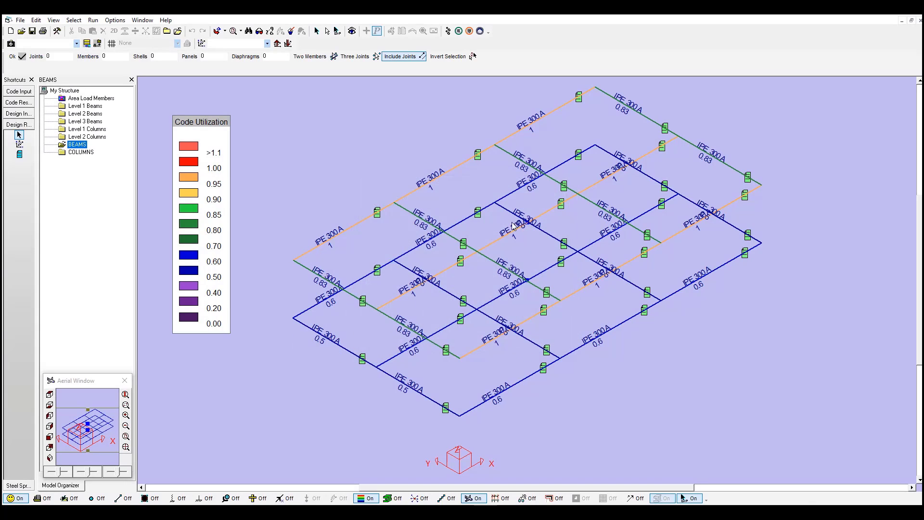
Step: Go to S-FRAME, accept the update with proposed sections, and save the file as 'New Model'
left_click(480, 30)
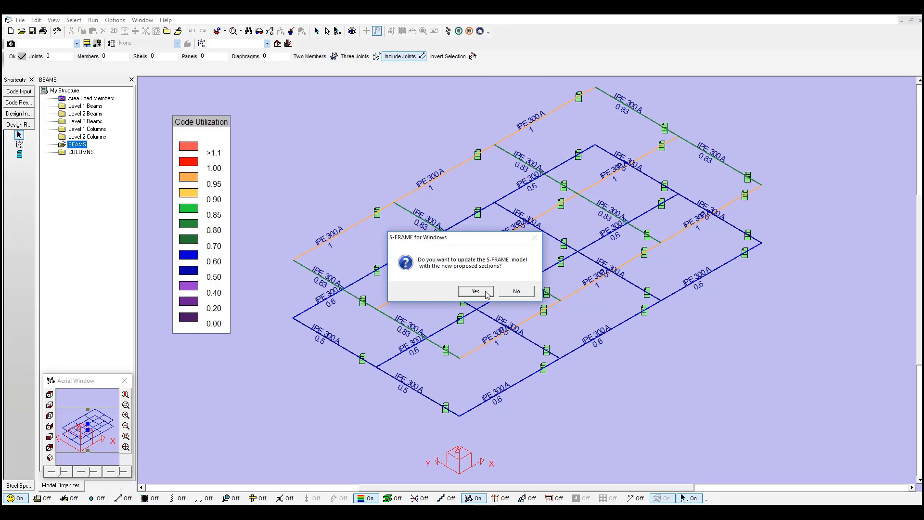
left_click(486, 293)
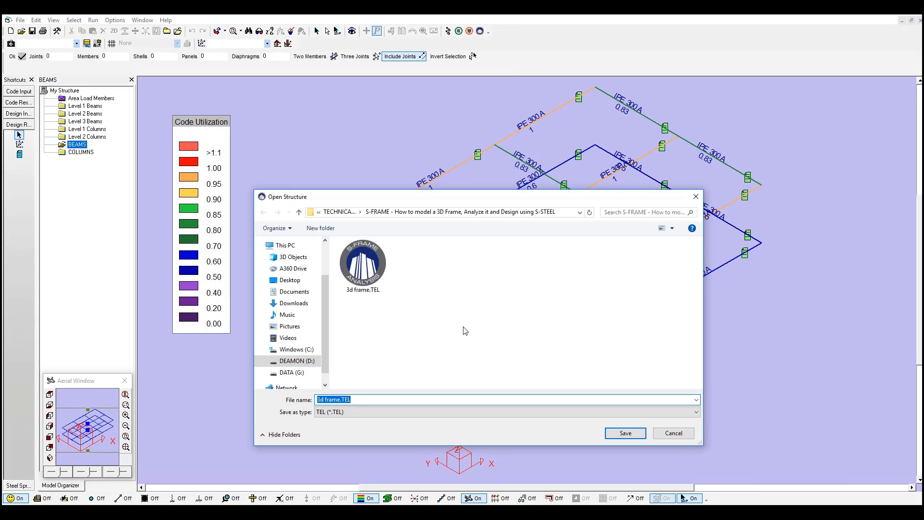
type("N")
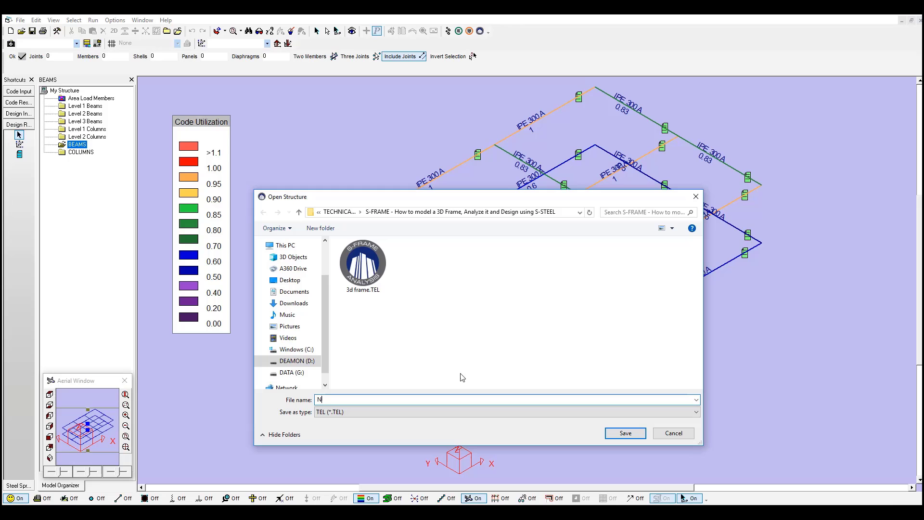
type("ew Model")
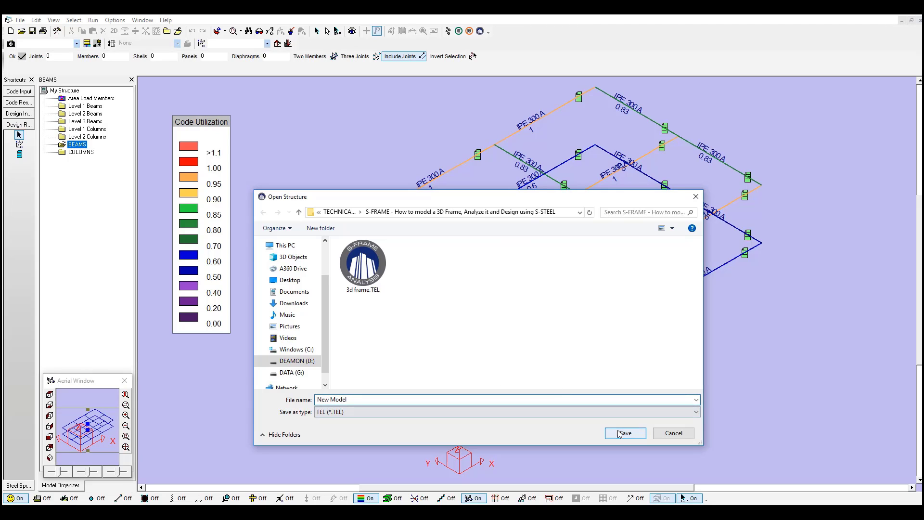
left_click(622, 433)
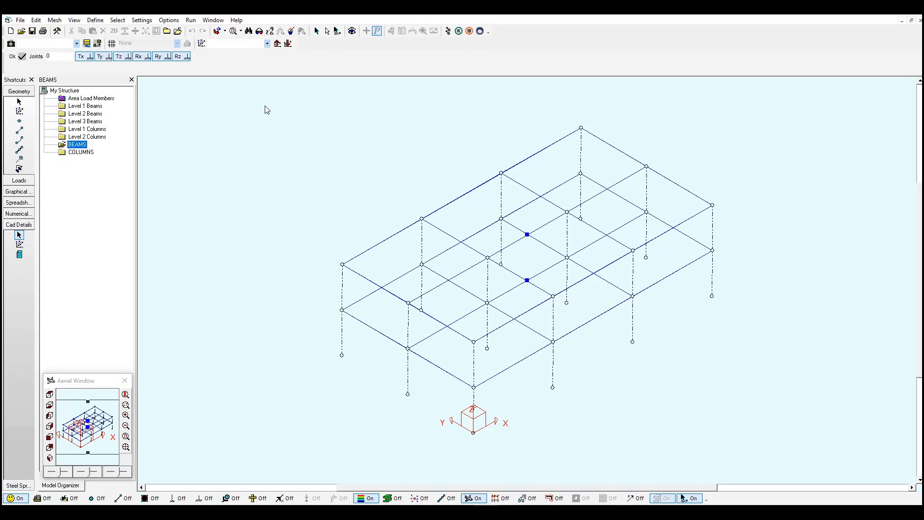
Step: Select all members and show their section labels: IPE 300 A beams, HE 140 AA columns
left_click(316, 31)
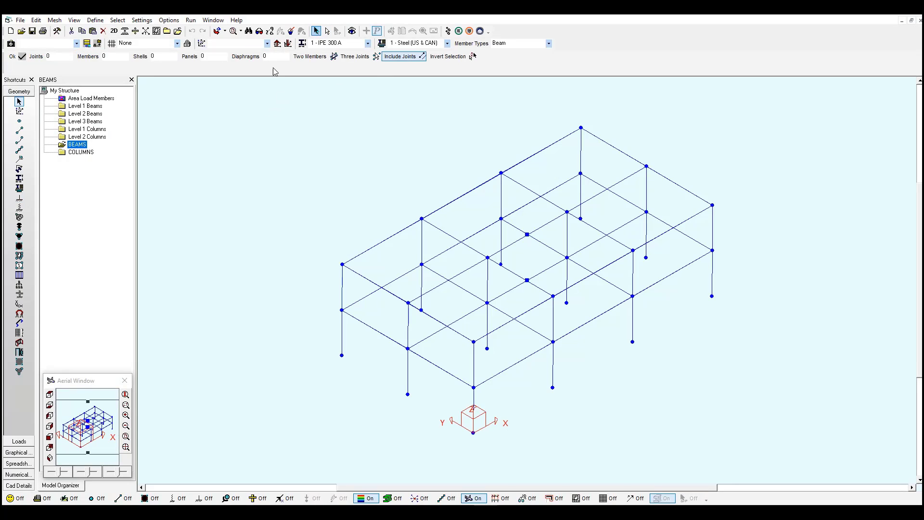
left_click(19, 180)
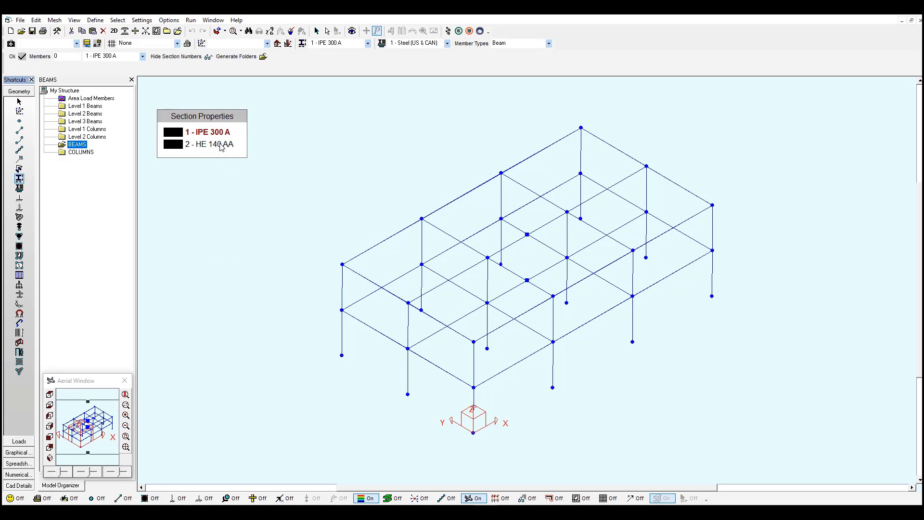